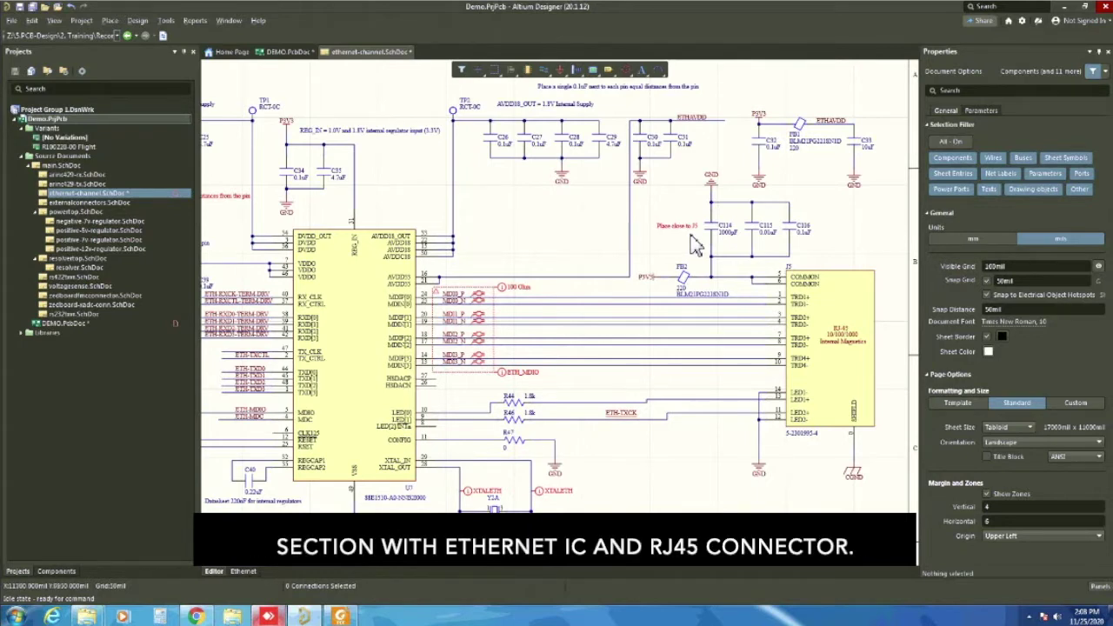
Examine the Ethernet transceiver's RX and TX nets on the ethernet-channel schematic
scroll(696, 246, "up", 1, "ctrl")
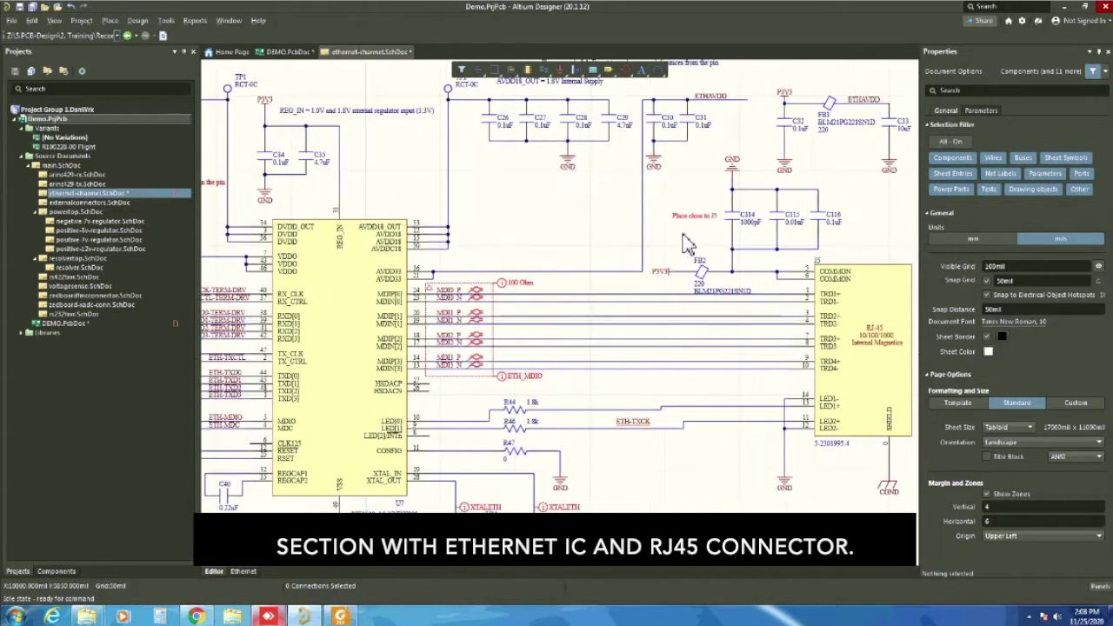
scroll(356, 364, "up", 1, "ctrl")
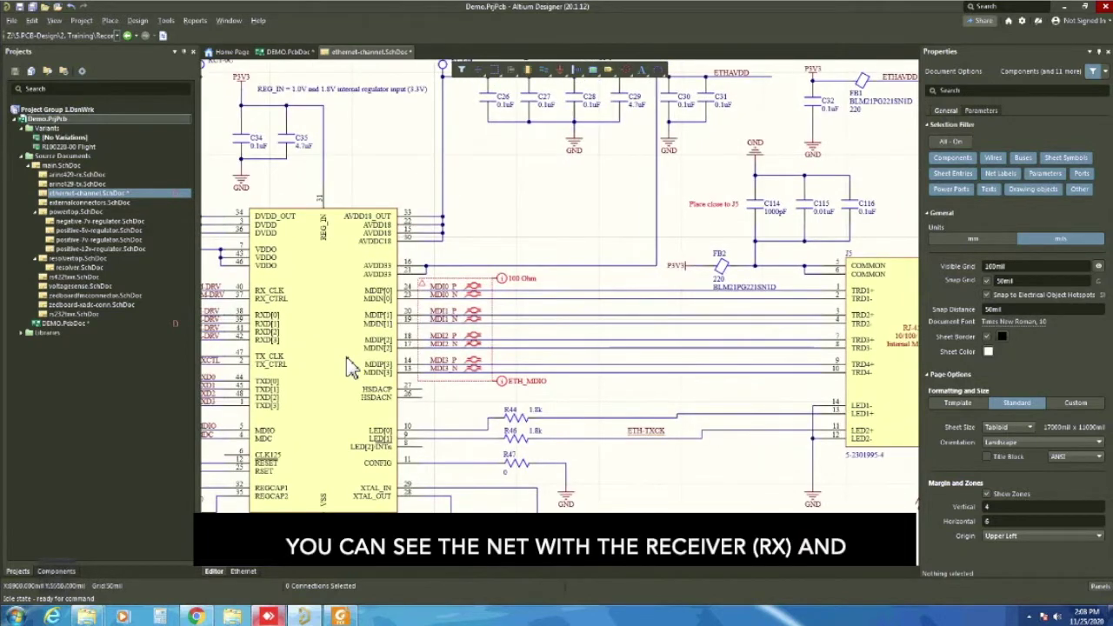
scroll(456, 366, "up", 1, "ctrl")
left_click(481, 295)
scroll(269, 276, "down", 4, "ctrl")
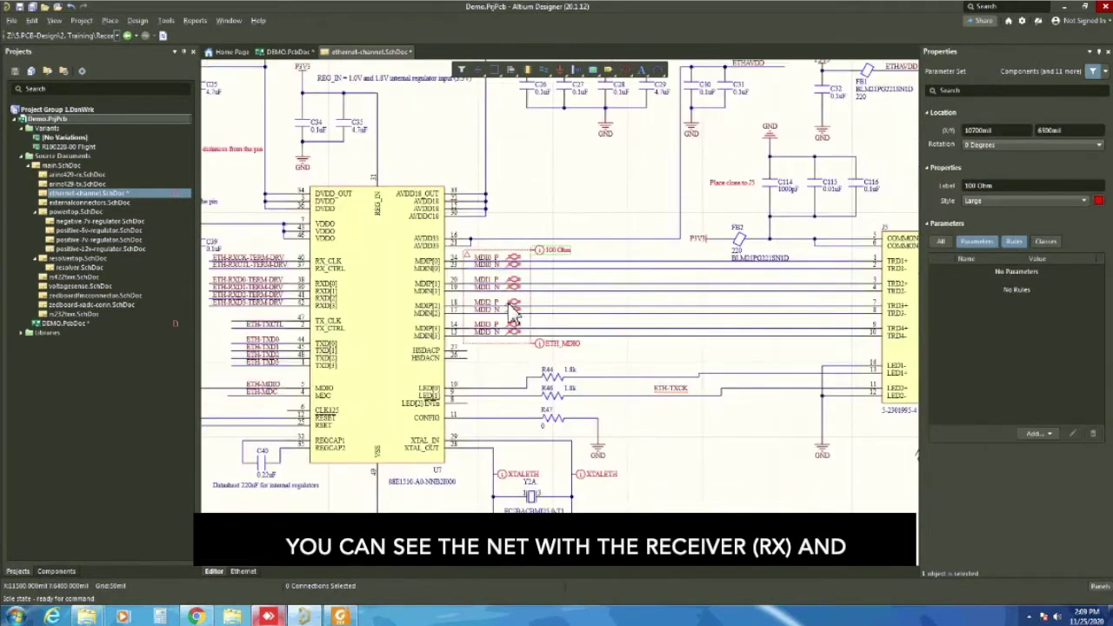
scroll(270, 276, "up", 4, "ctrl")
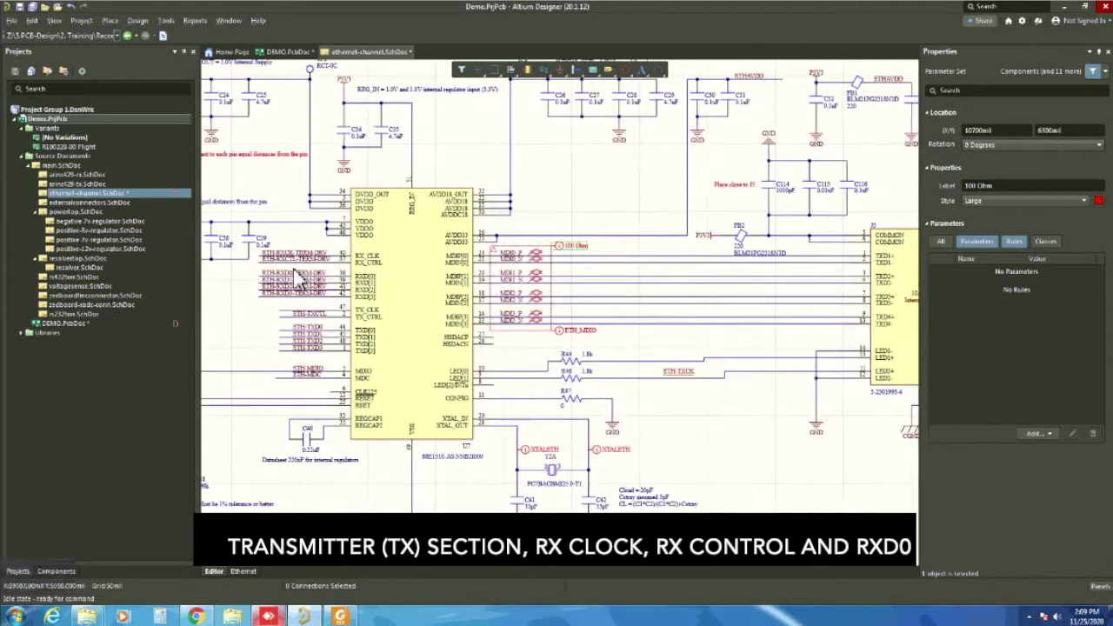
scroll(296, 280, "up", 3, "ctrl")
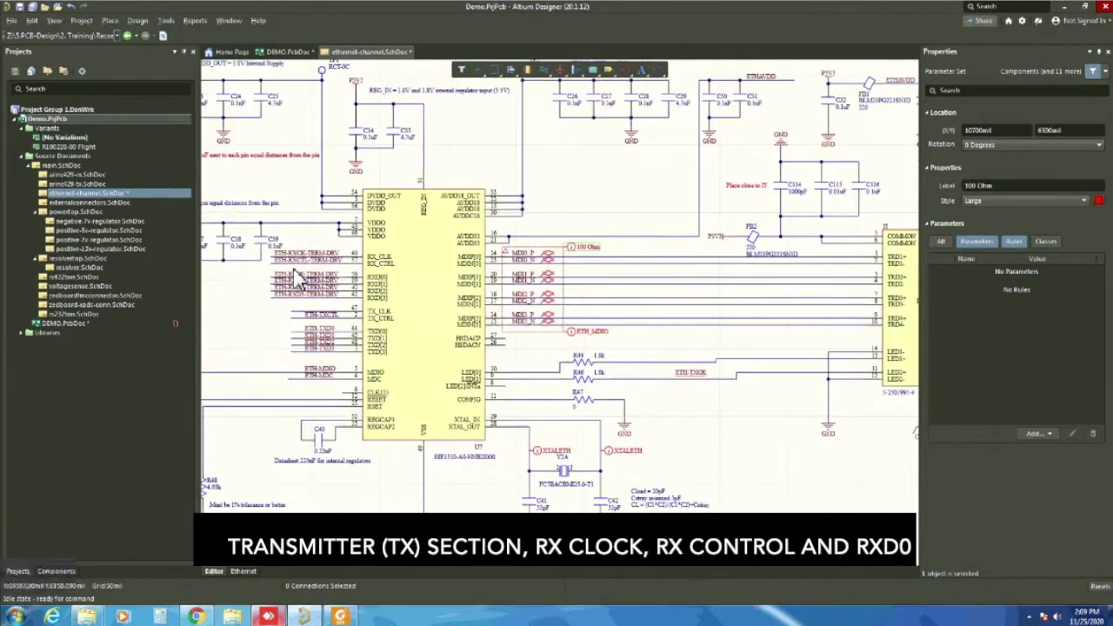
scroll(296, 280, "up", 1, "ctrl")
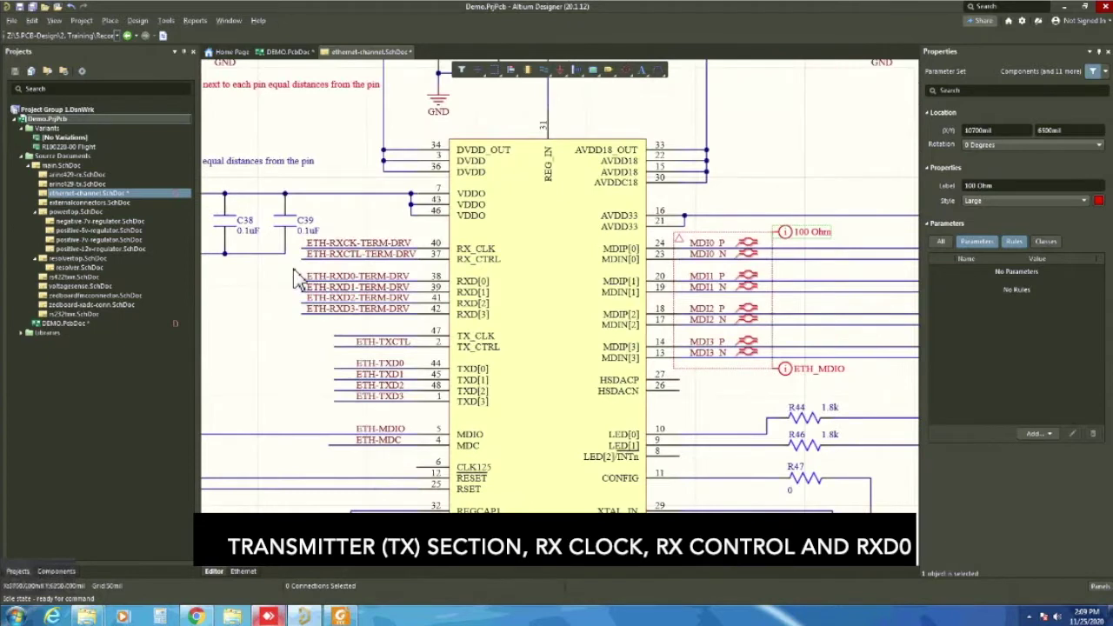
scroll(295, 280, "up", 1, "ctrl")
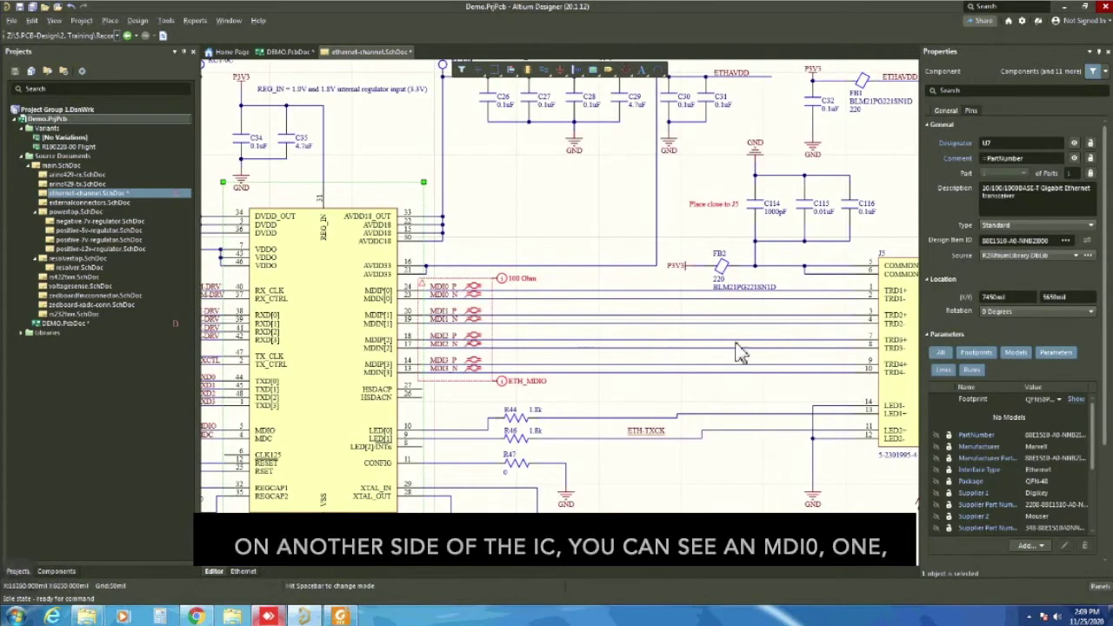
Examine the MDI0 to MDI3 differential pairs and their 100 Ohm directive between the transceiver and the RJ-45 connector
scroll(522, 382, "up", 1, "ctrl")
scroll(908, 381, "up", 1, "ctrl")
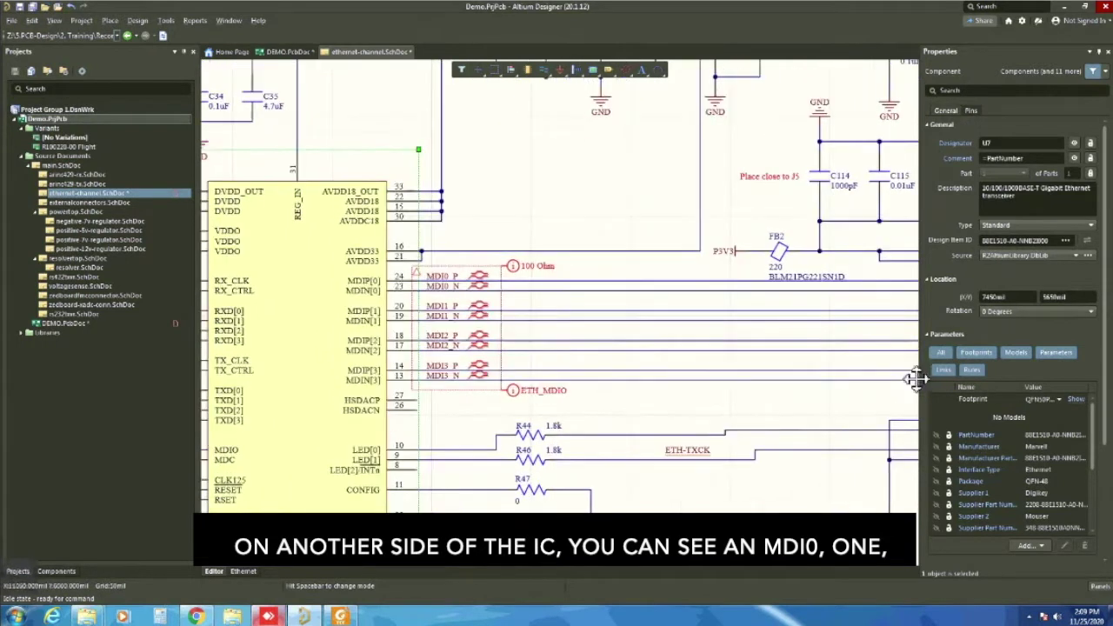
scroll(666, 363, "up", 3, "ctrl")
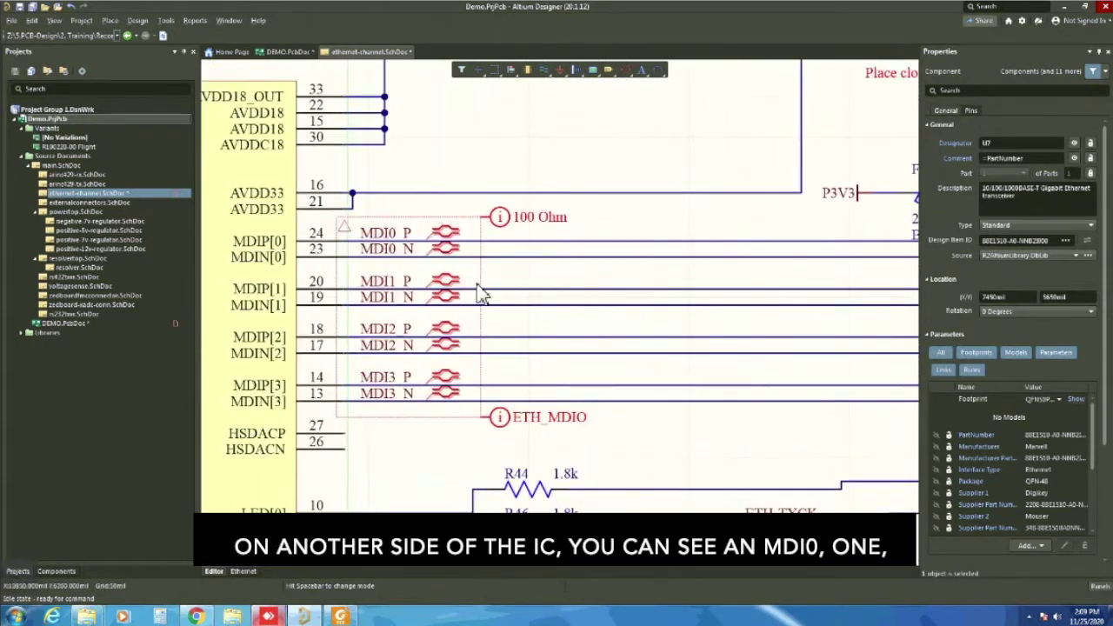
left_click(479, 292)
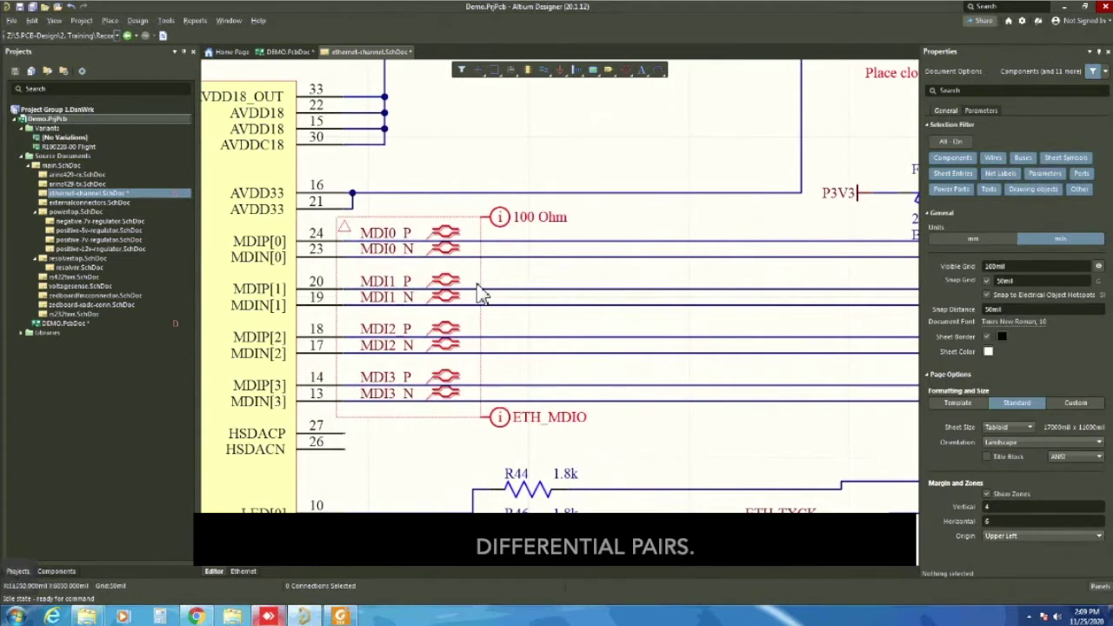
scroll(477, 288, "down", 2, "ctrl")
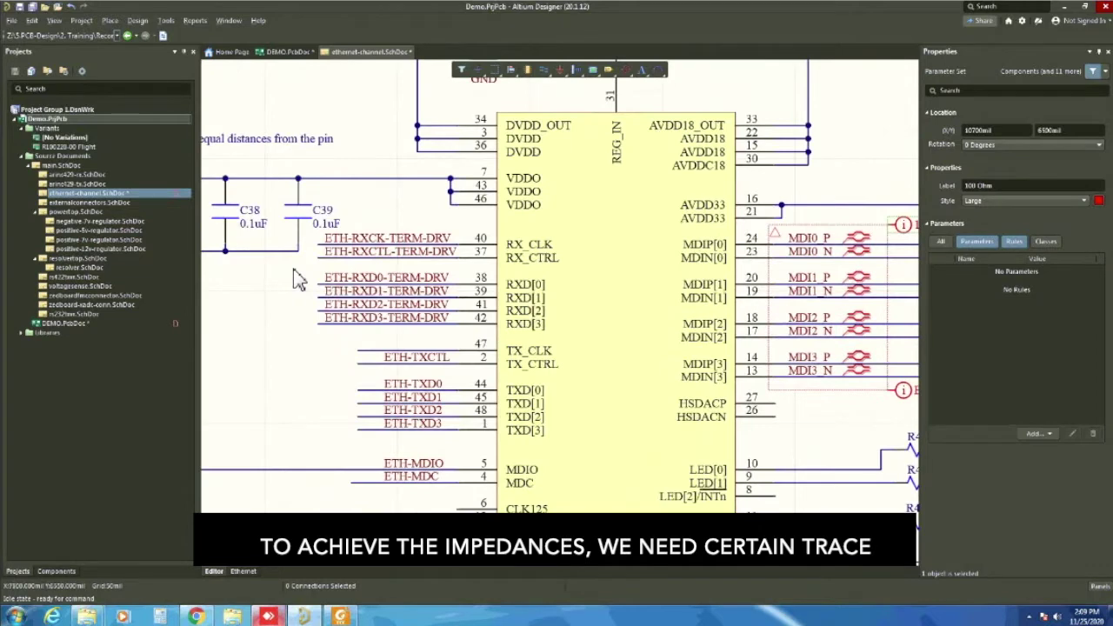
left_click(298, 278)
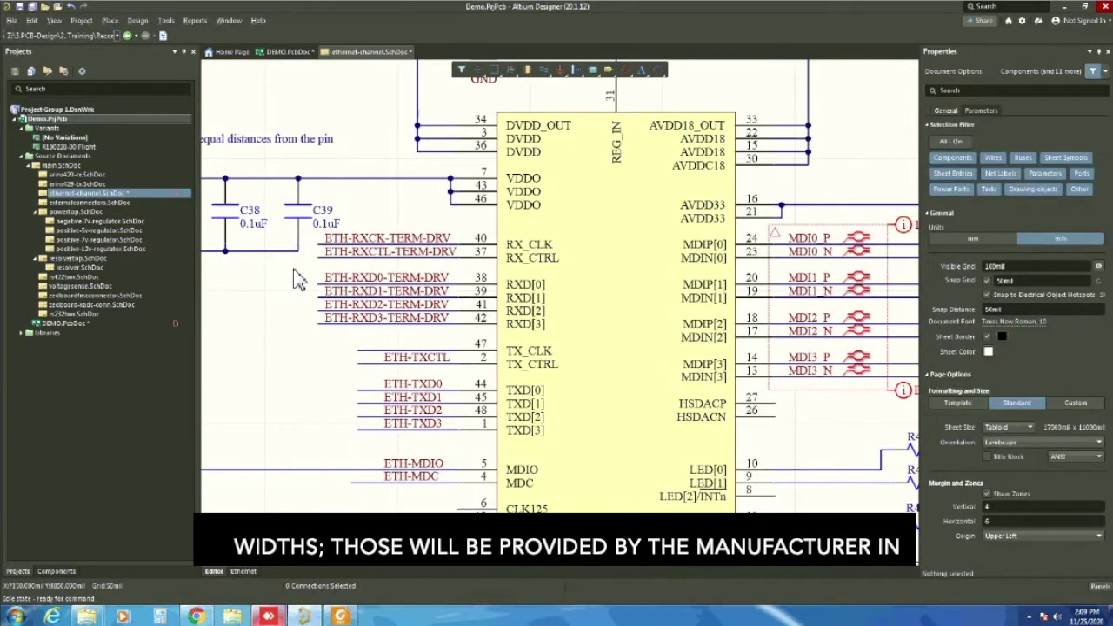
Switch to the stackup PDF in Foxit Reader and read the impedance table's finished line width and spacing for 100 ohm pairs on layer 1
key("alt+Tab")
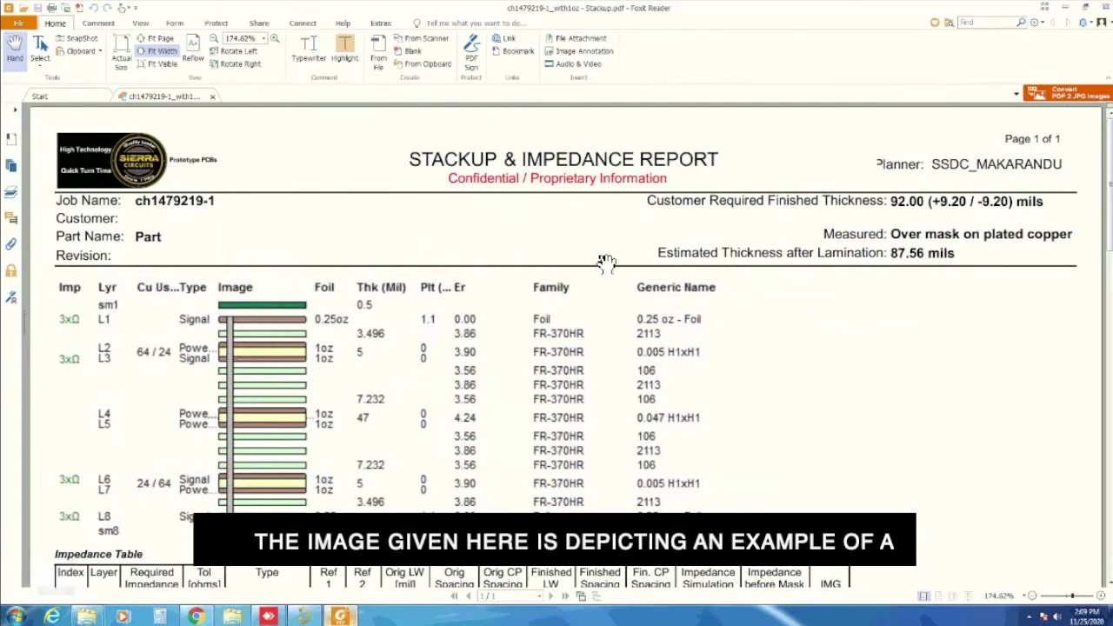
scroll(608, 244, "down", 1)
scroll(612, 228, "up", 1)
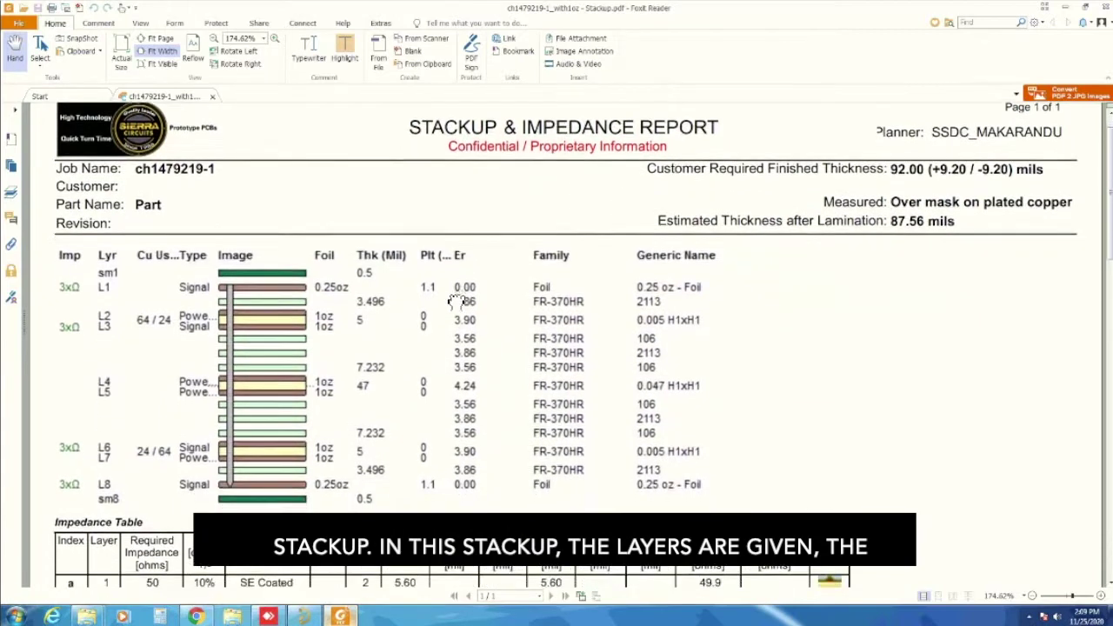
scroll(99, 509, "down", 3)
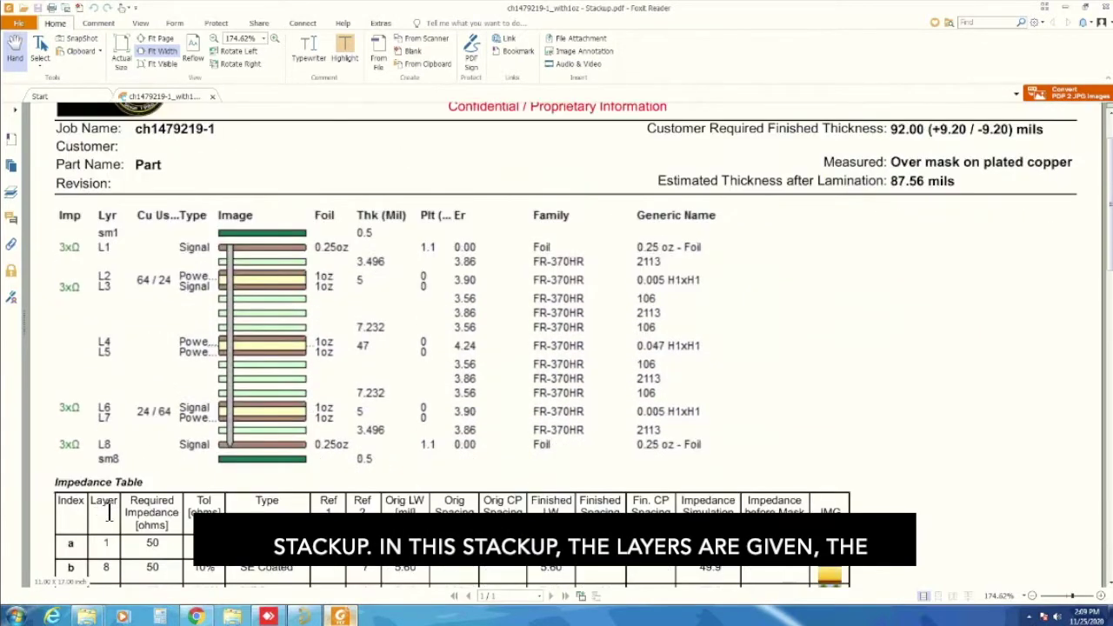
scroll(122, 570, "down", 1)
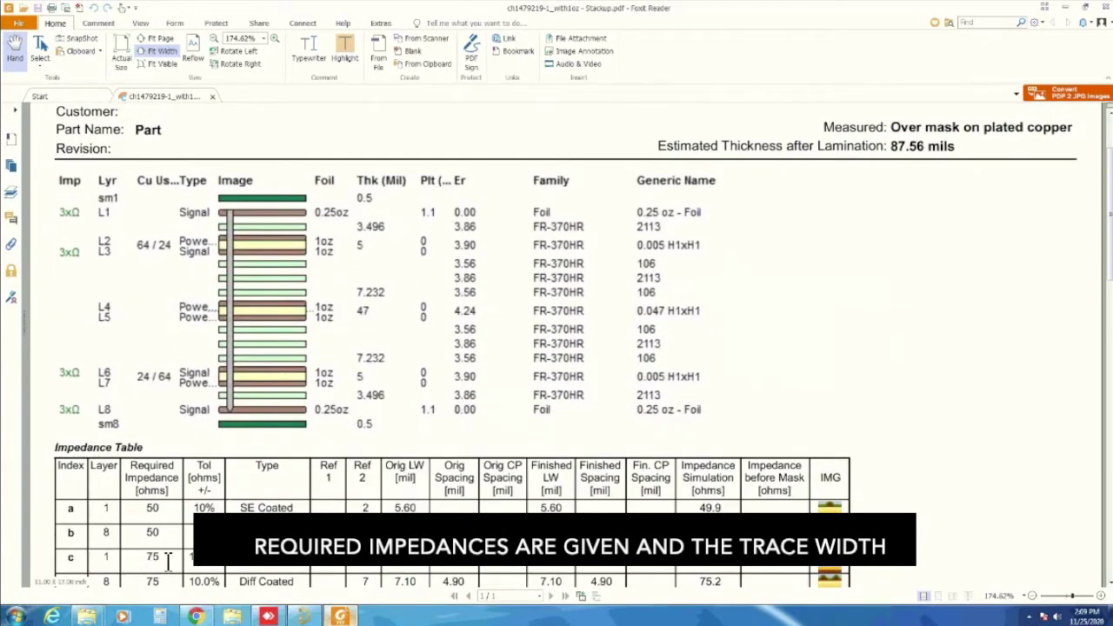
scroll(166, 565, "down", 3)
scroll(419, 452, "down", 4)
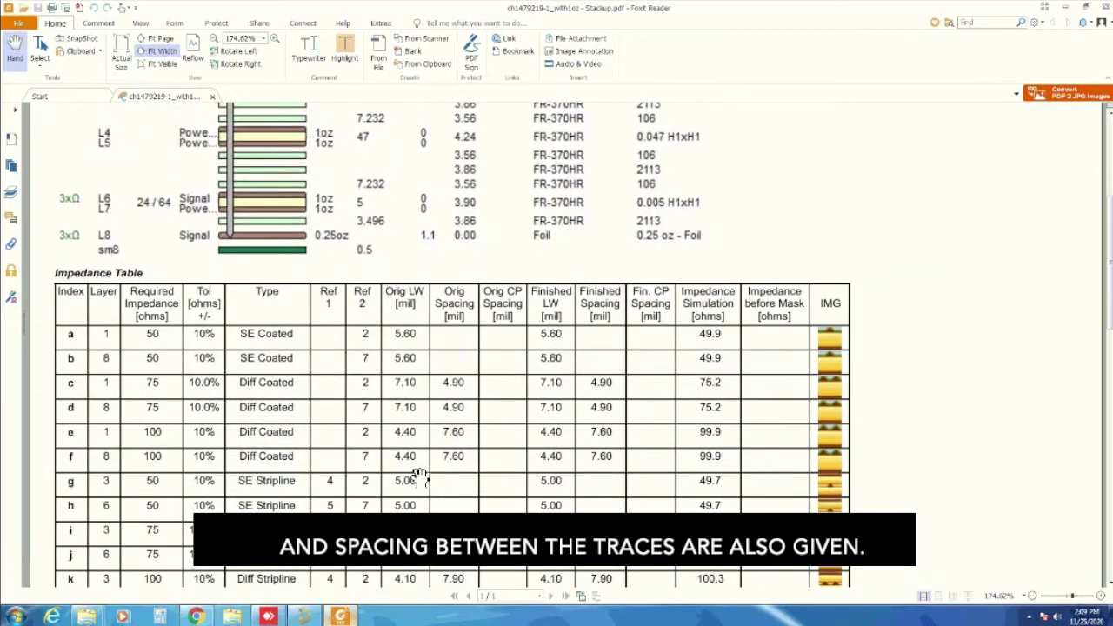
scroll(420, 452, "down", 1)
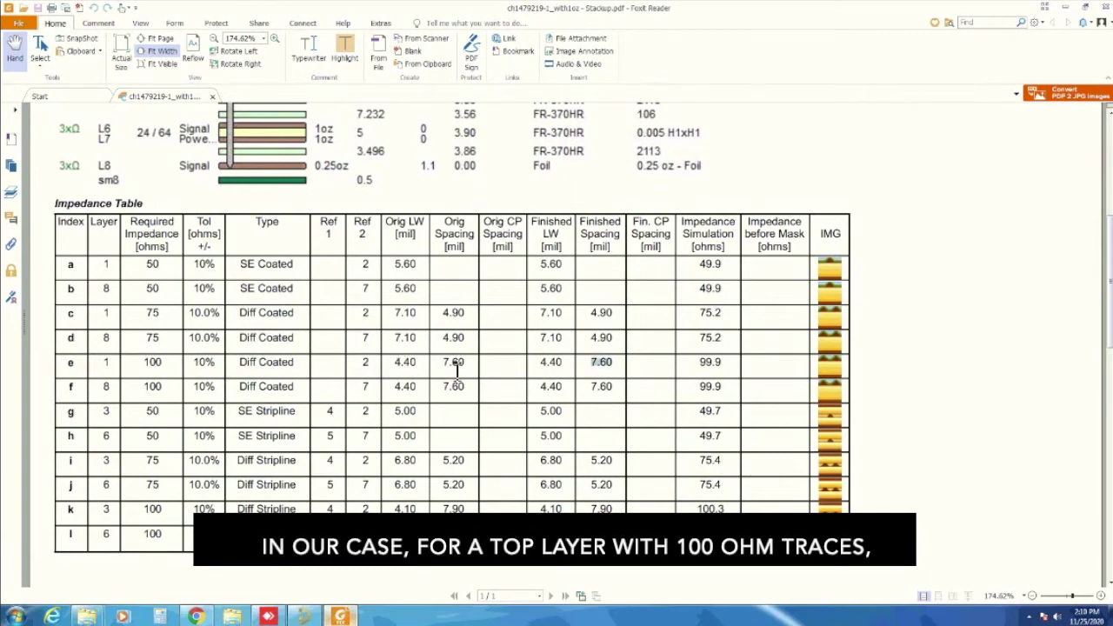
left_click_drag(539, 362, 612, 362)
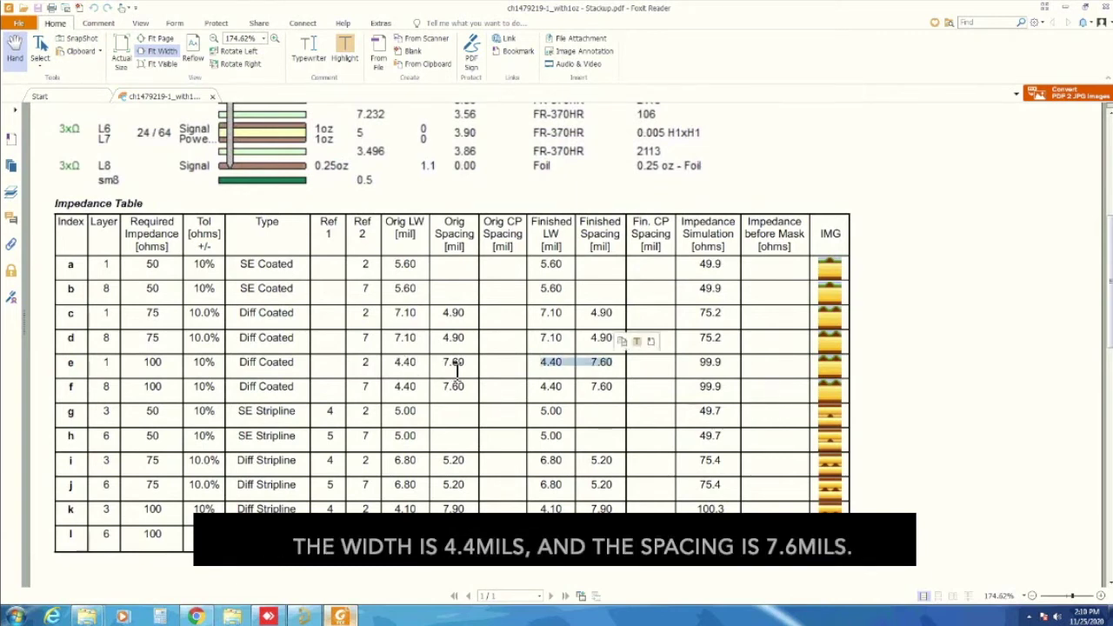
left_click(454, 371)
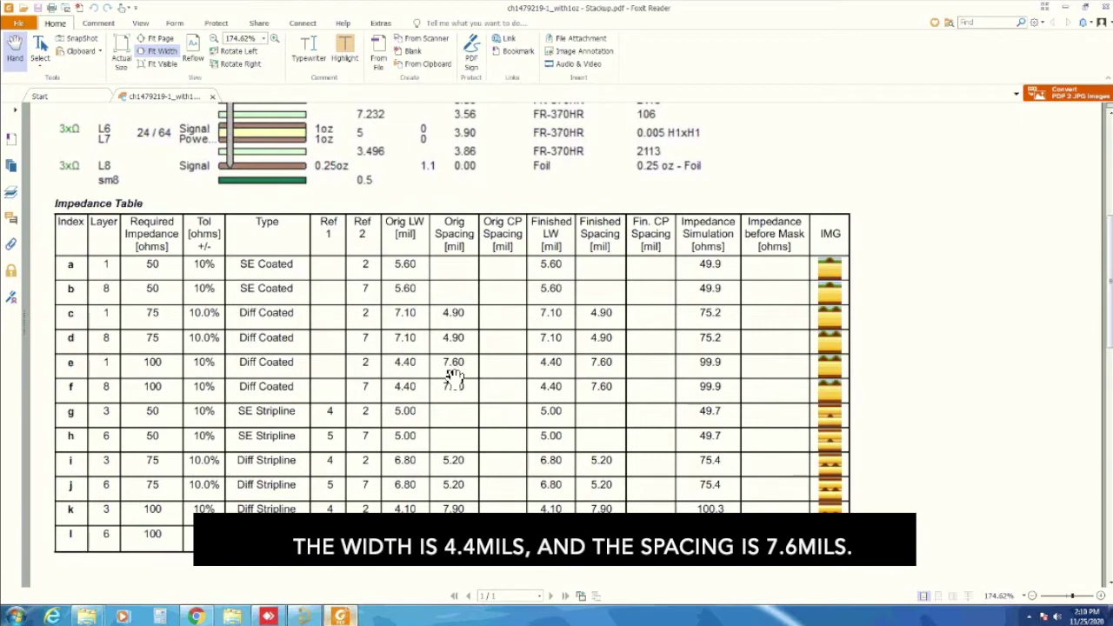
Switch back to Altium Designer and bring up the DEMO.PcbDoc board layout
right_click(303, 615)
left_click(299, 614)
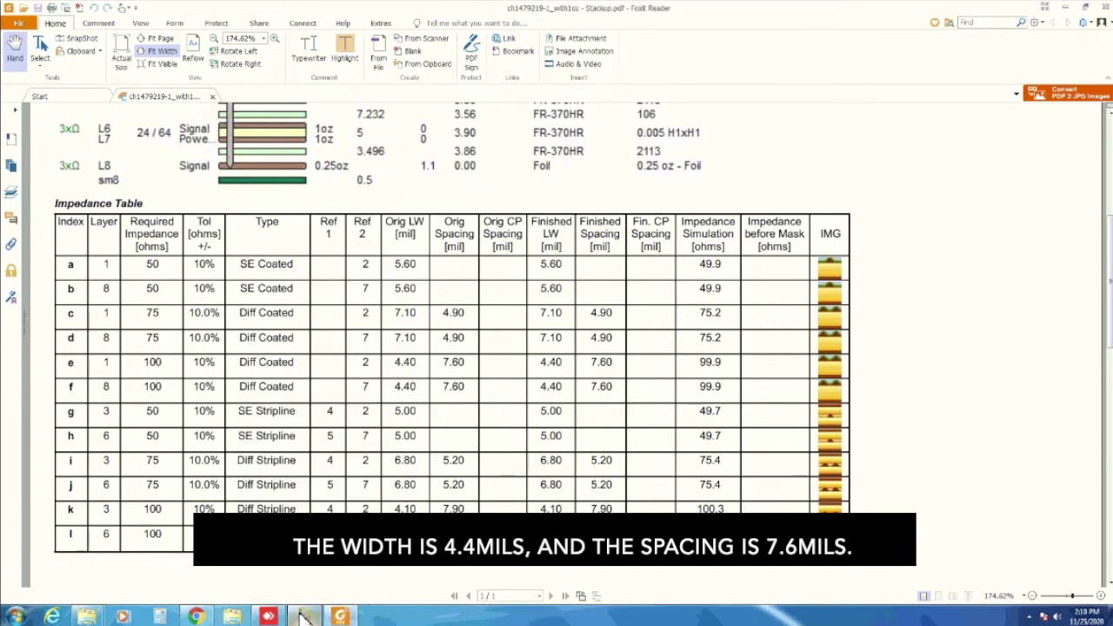
left_click(302, 615)
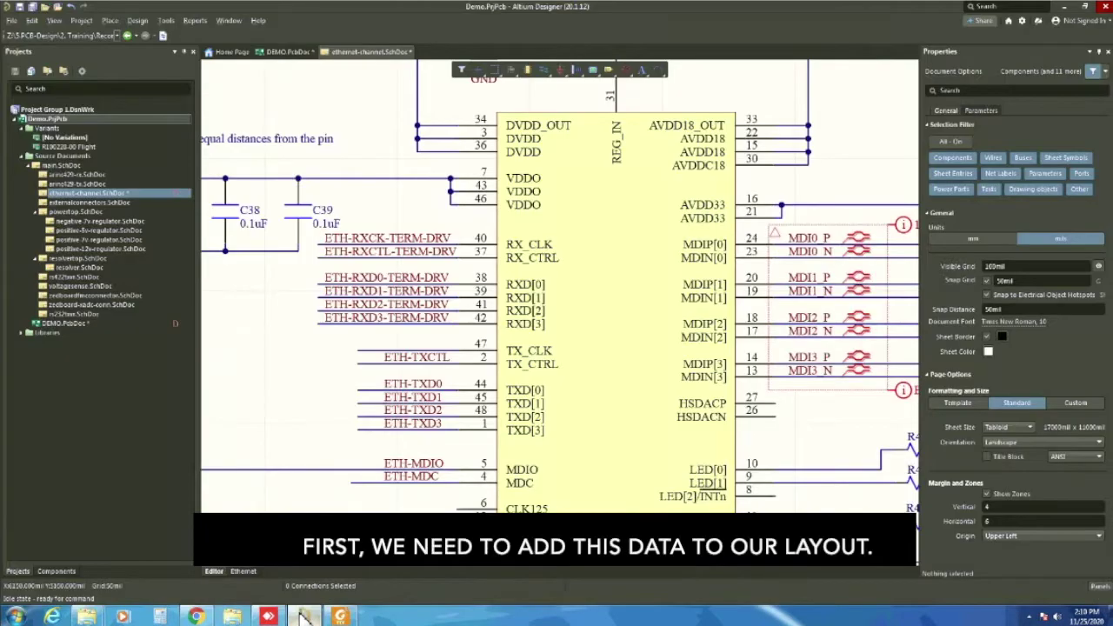
key("ctrl+Tab")
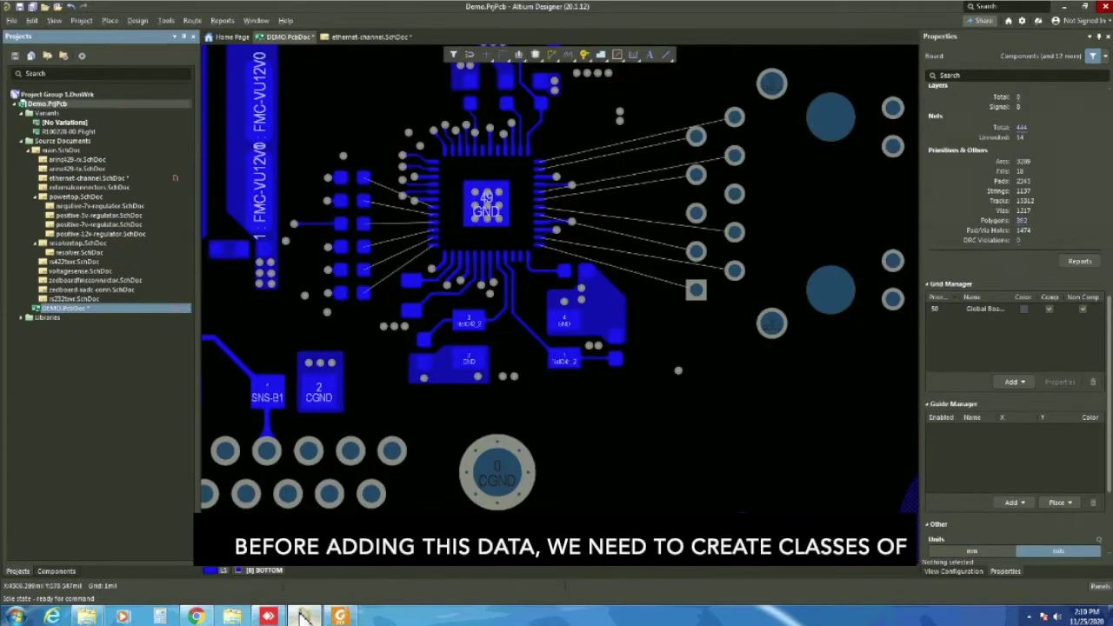
Create a net class named "100 ohm", filter the non-members by mdi*, and add all the MDI0 to MDI3 P and N nets
key("d")
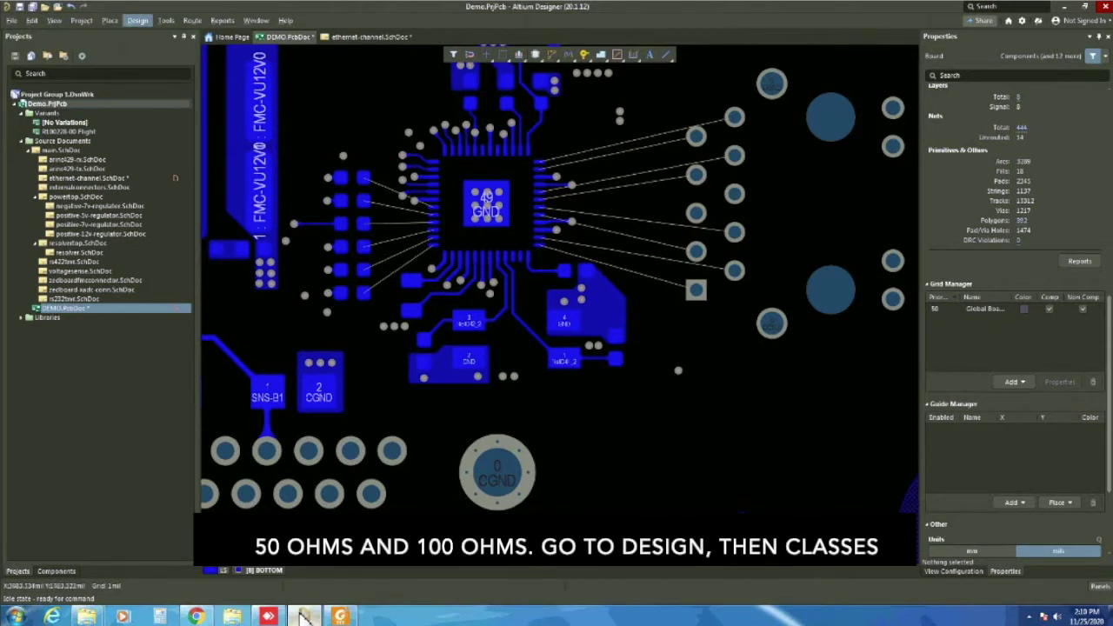
key("alt+d")
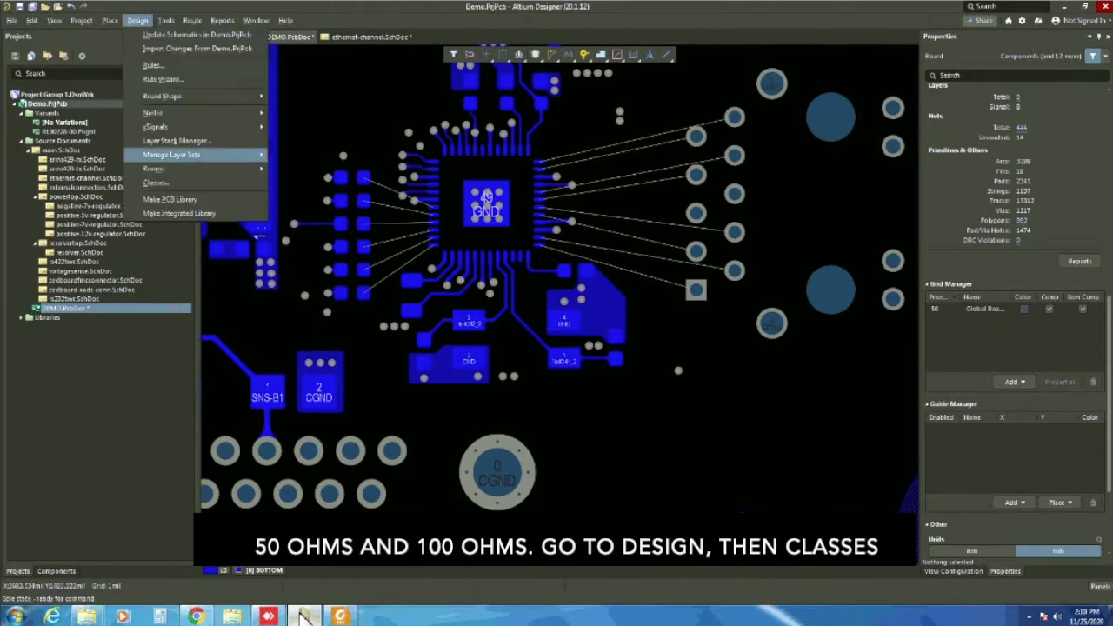
key("c")
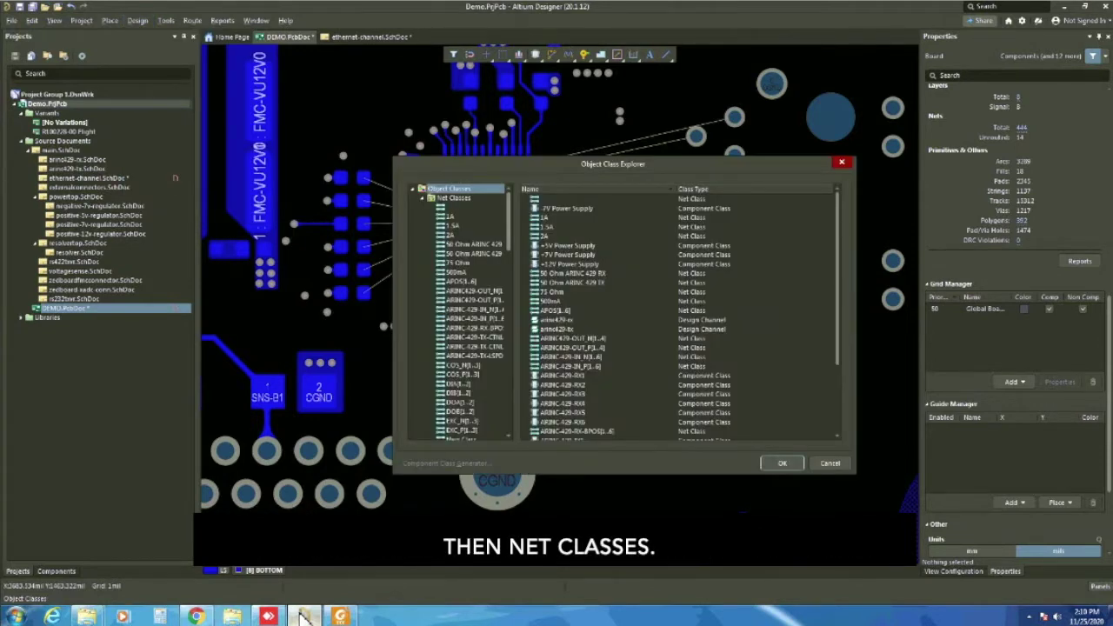
left_click(451, 197)
right_click(451, 198)
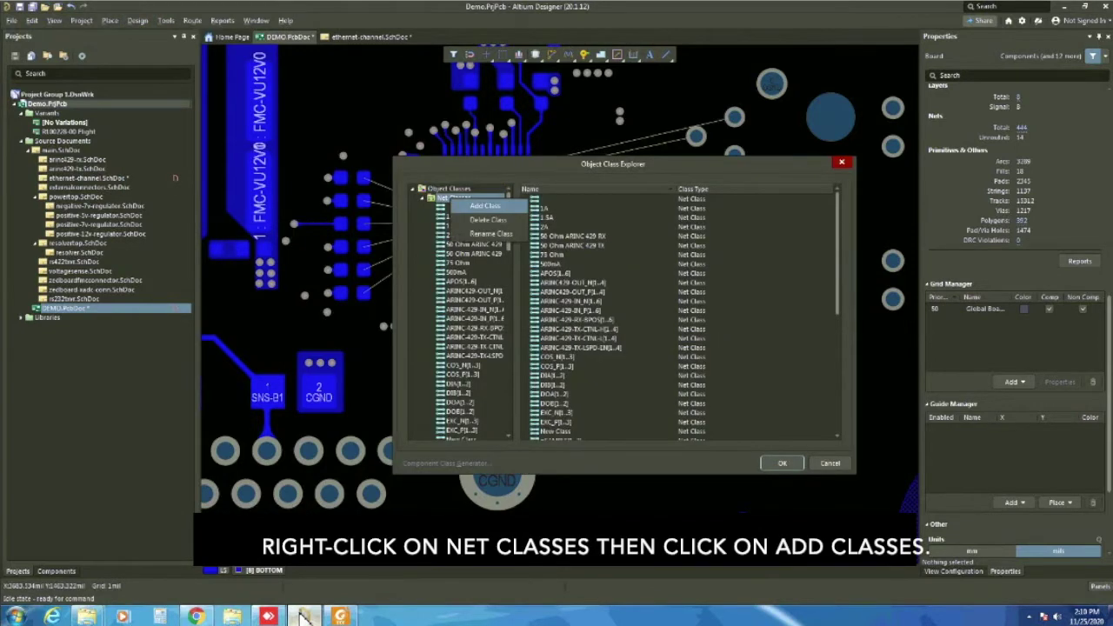
key("Return")
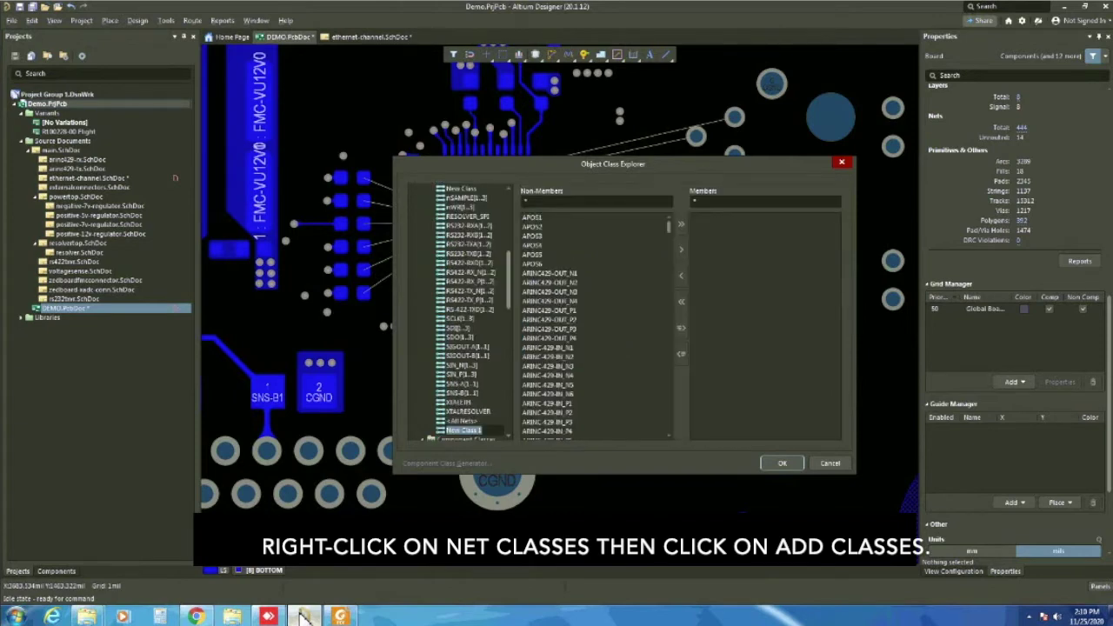
type("100 ohm")
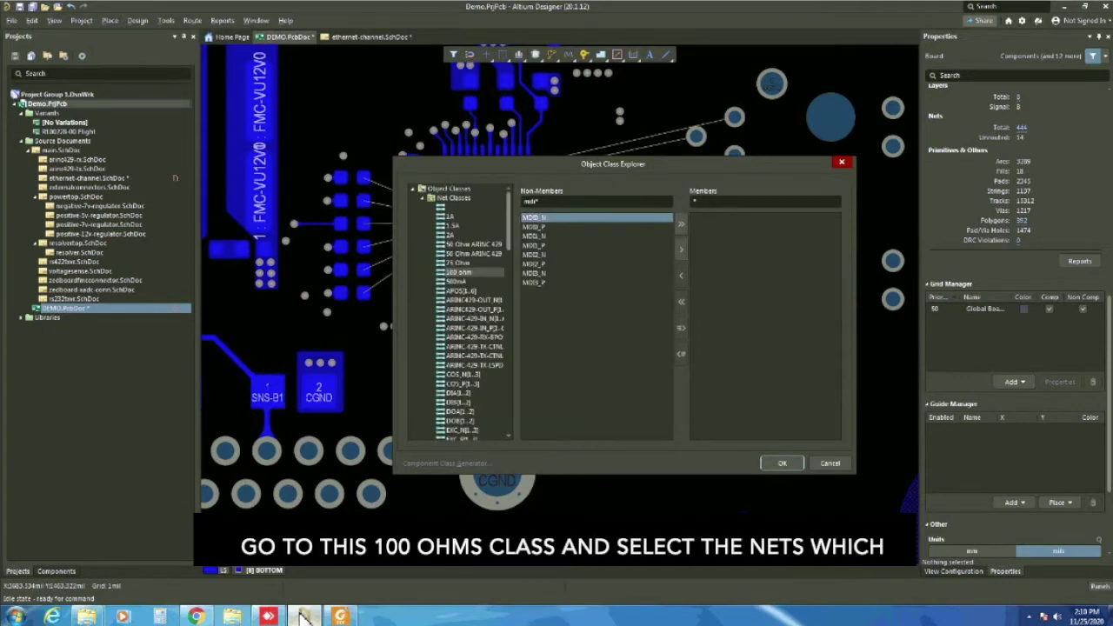
key("ctrl+a")
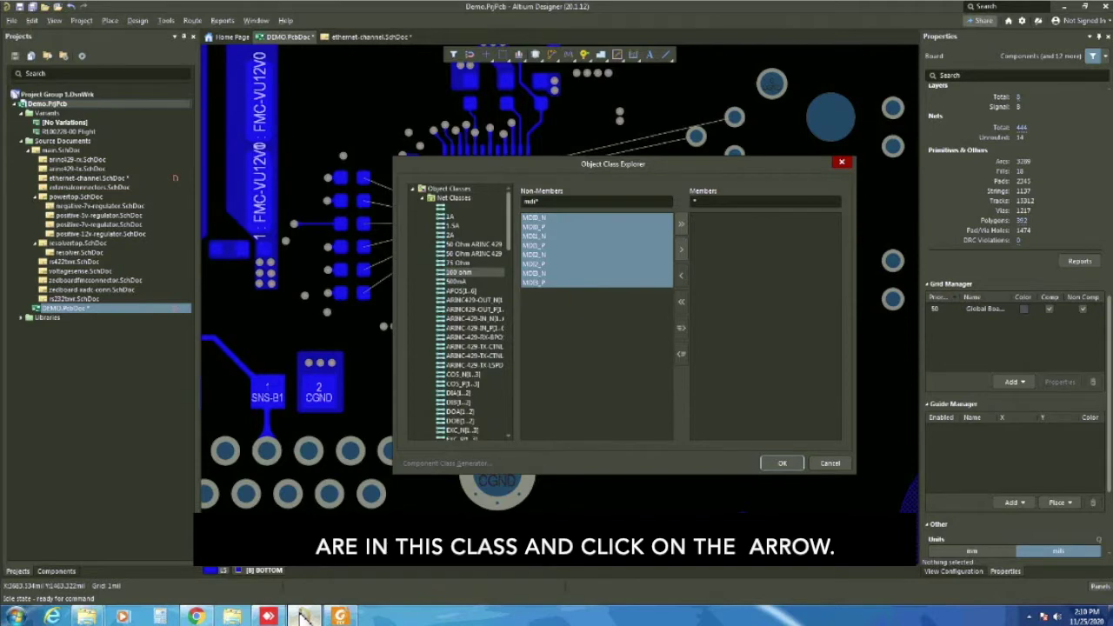
left_click(681, 249)
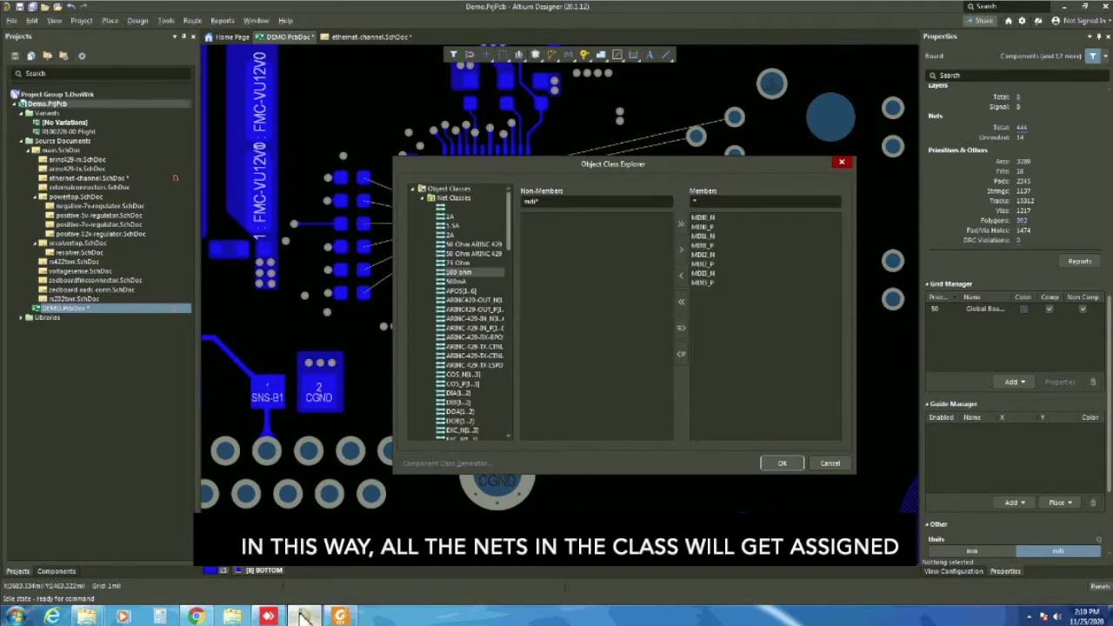
Create a net class named "50 ohm" and add the ETH-RXCK, ETH-RXCTL and ETH-RXD0 to ETH-RXD3 TERM-DRV nets
left_click(454, 198)
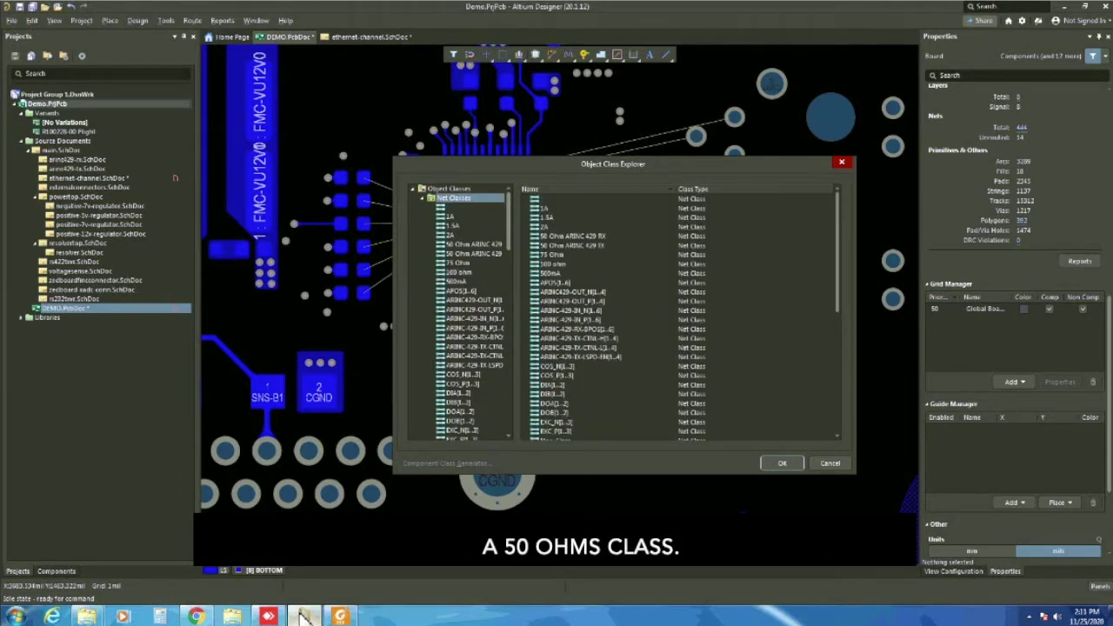
right_click(460, 199)
left_click(498, 204)
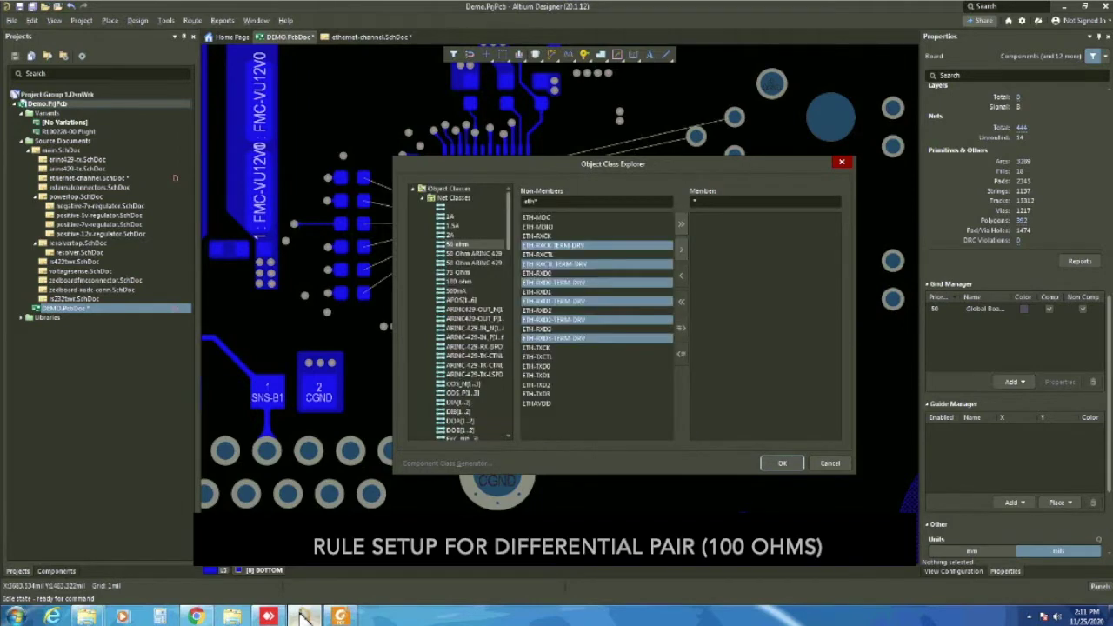
left_click(681, 249)
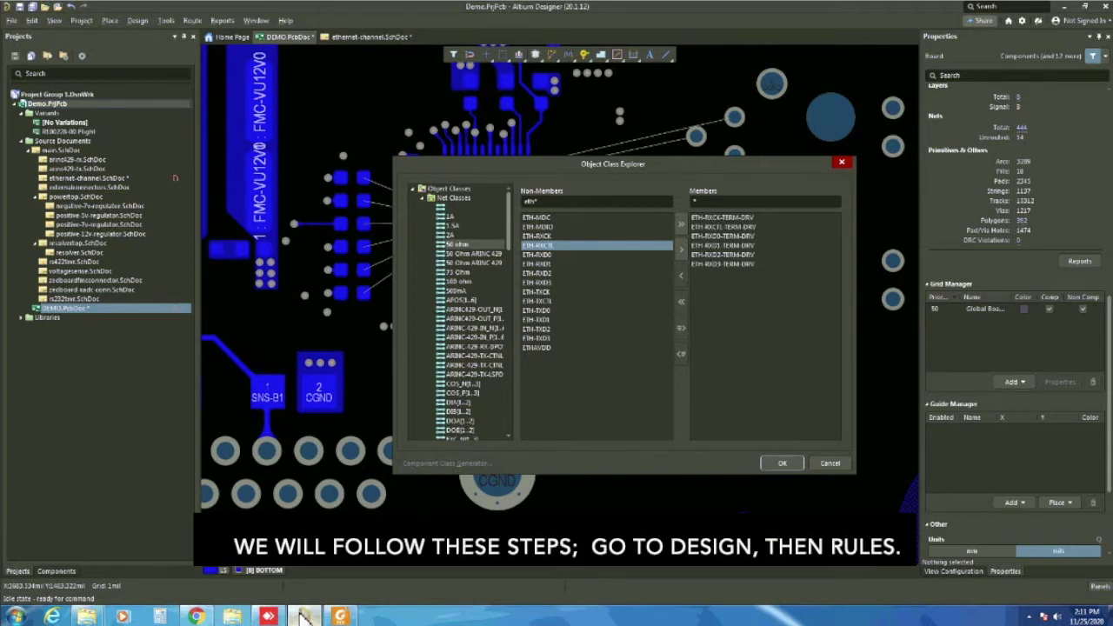
Open the PCB design rules editor for the board
key("alt+d")
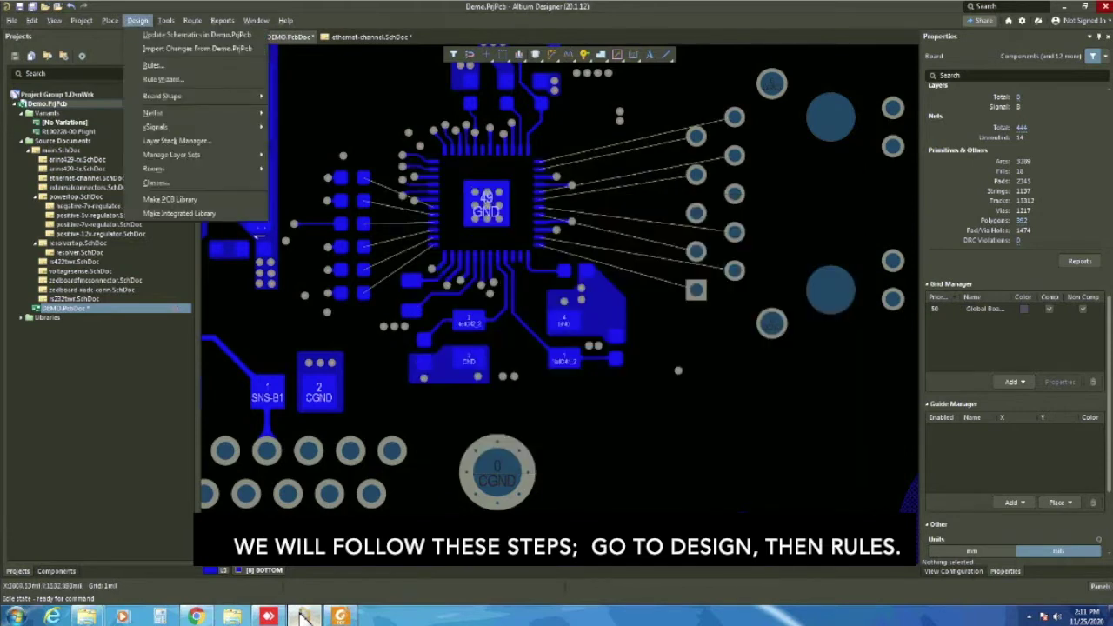
key("Down")
key("Down")
key("Down")
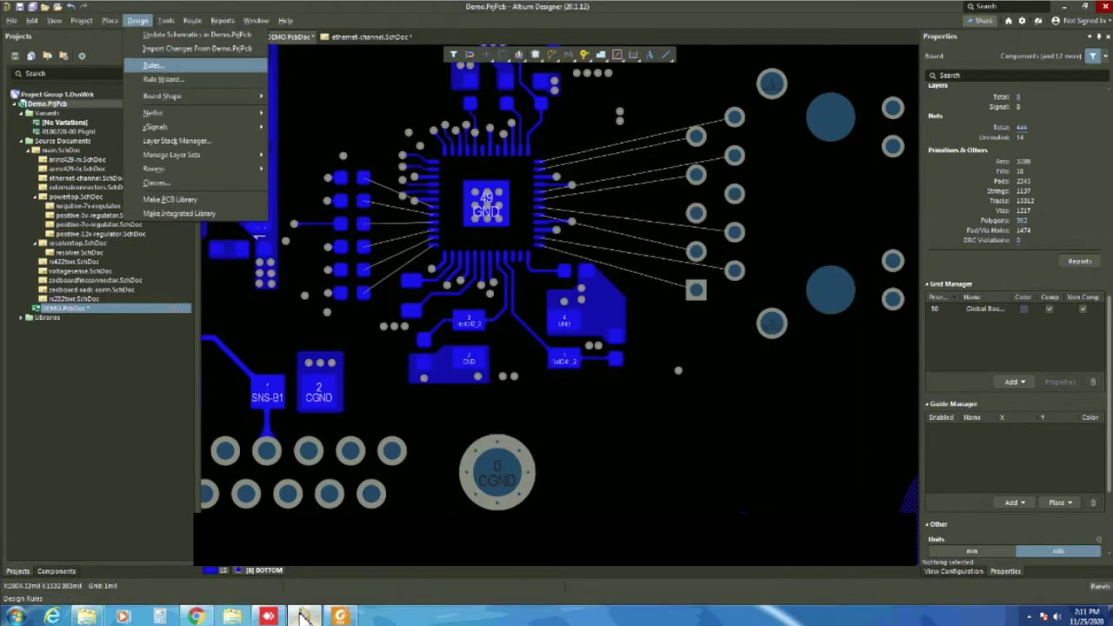
key("Return")
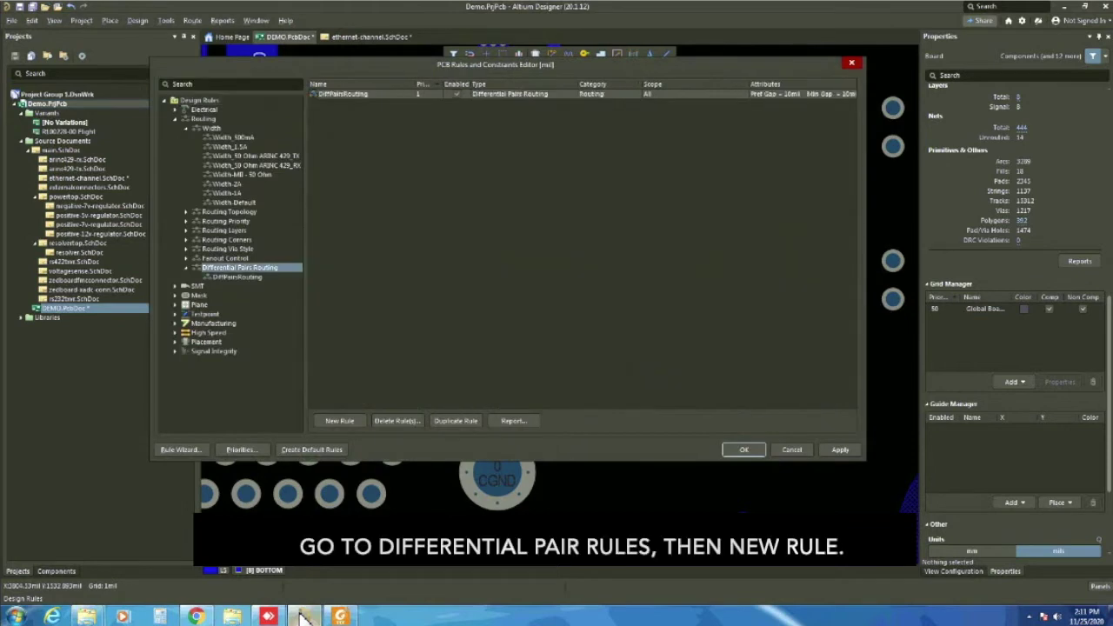
Add a new Differential Pairs Routing rule, name it "100 ohm", and open its constraints
left_click(239, 267)
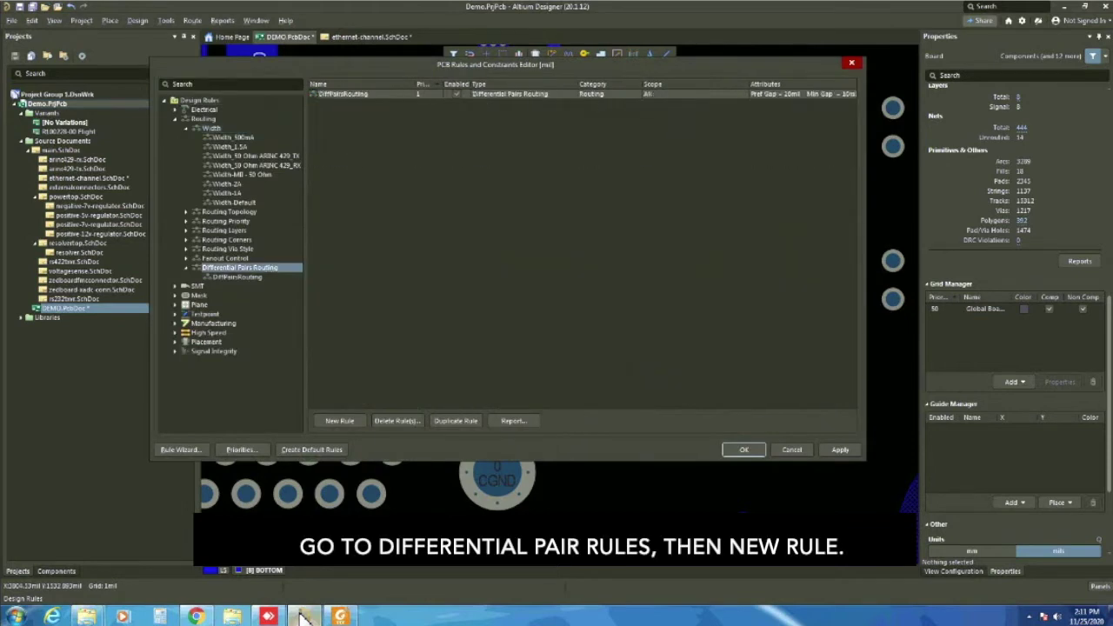
right_click(230, 267)
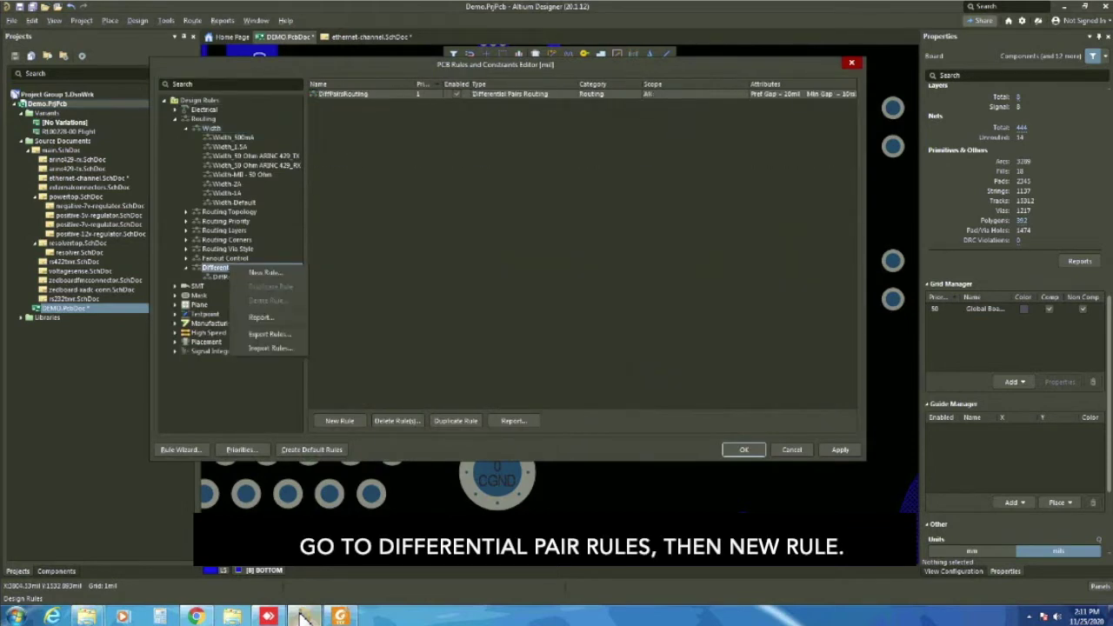
key("Return")
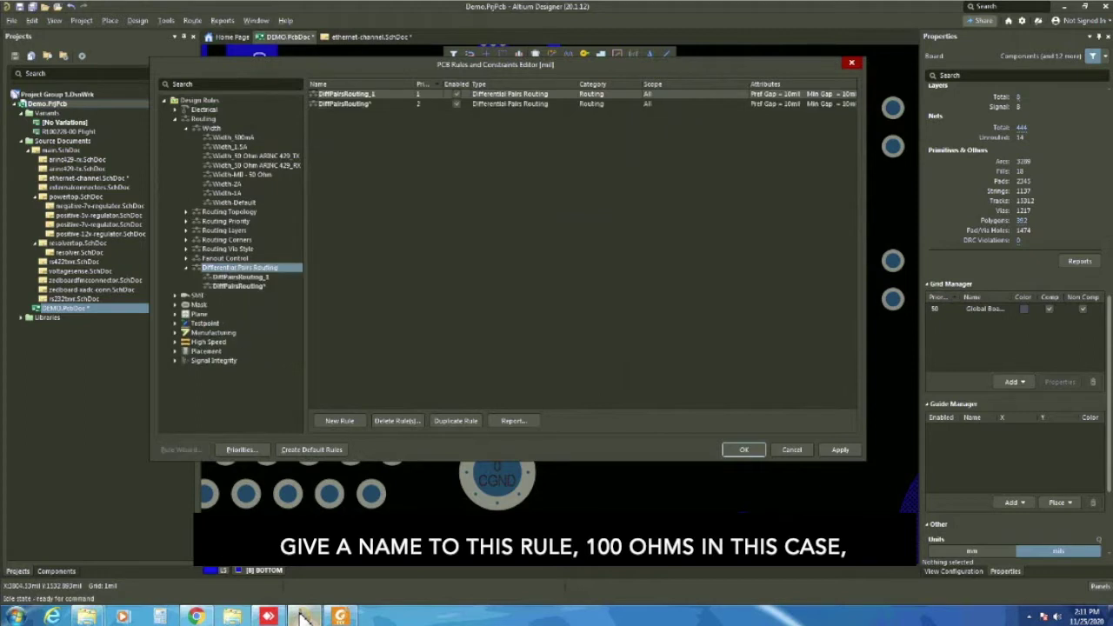
double_click(346, 94)
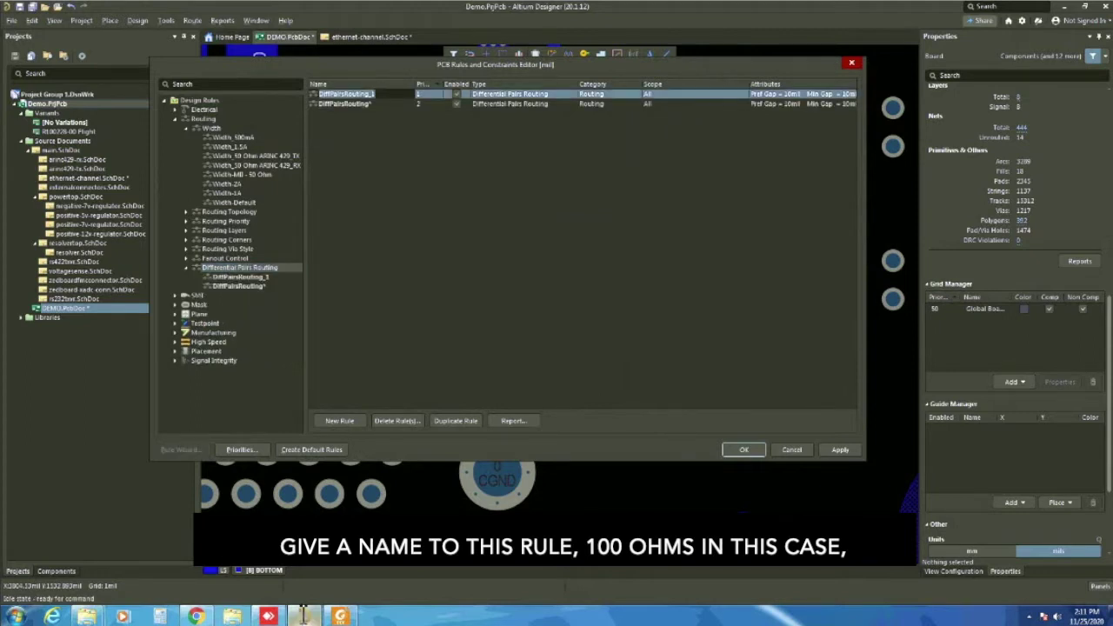
type("100 o")
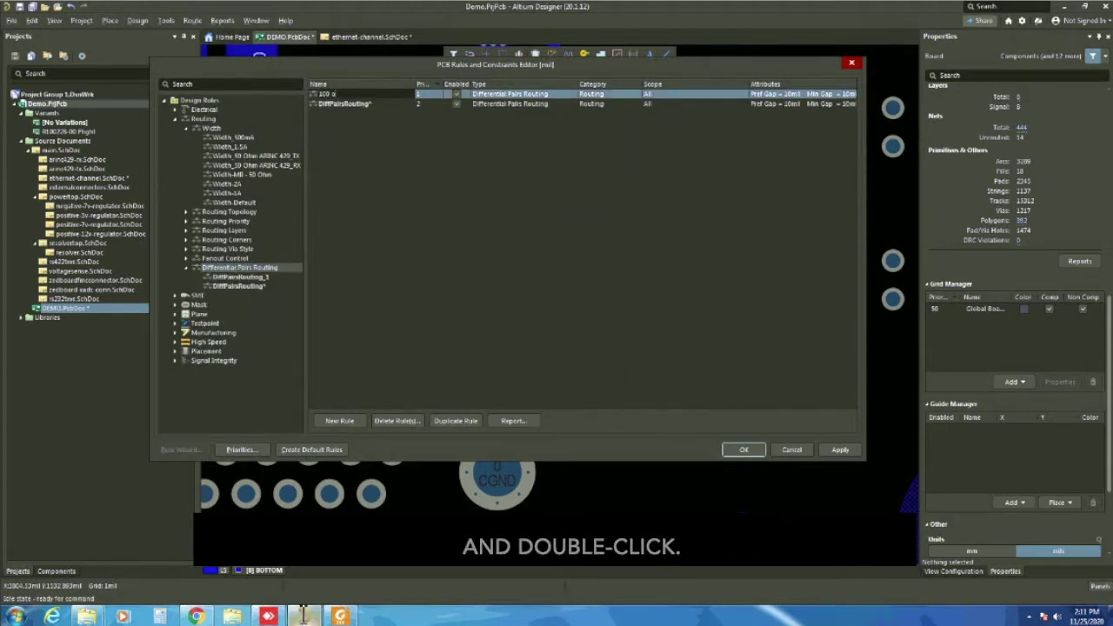
type("hm")
key("Return")
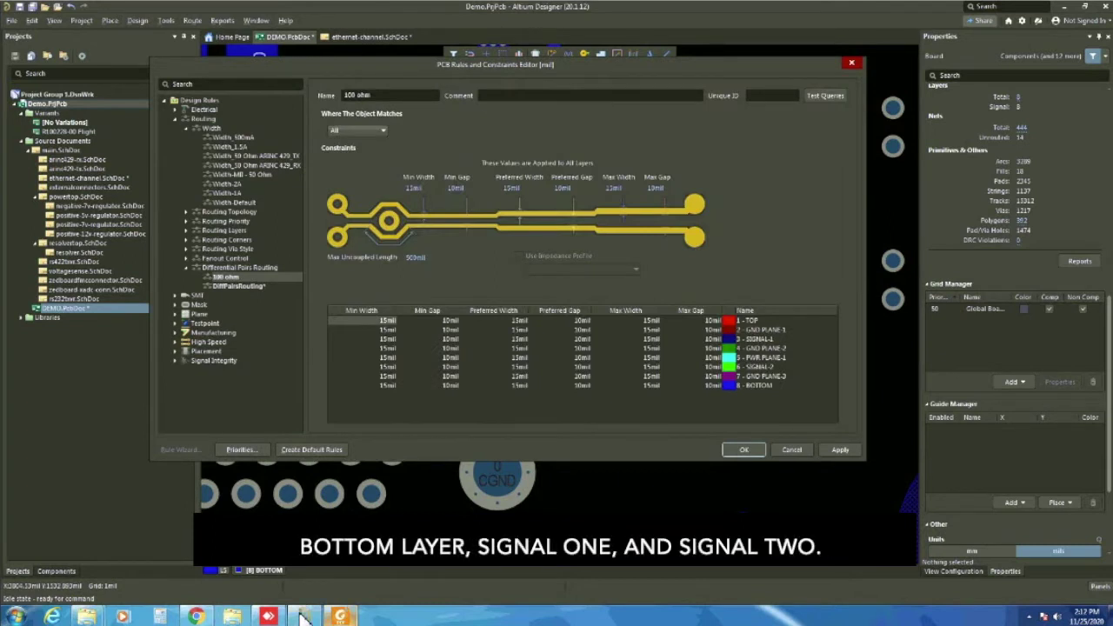
Set the 100 ohm rule's TOP layer min, preferred and max widths to 4.4 mil and the matching gaps to 7.6 mil
left_click(765, 339)
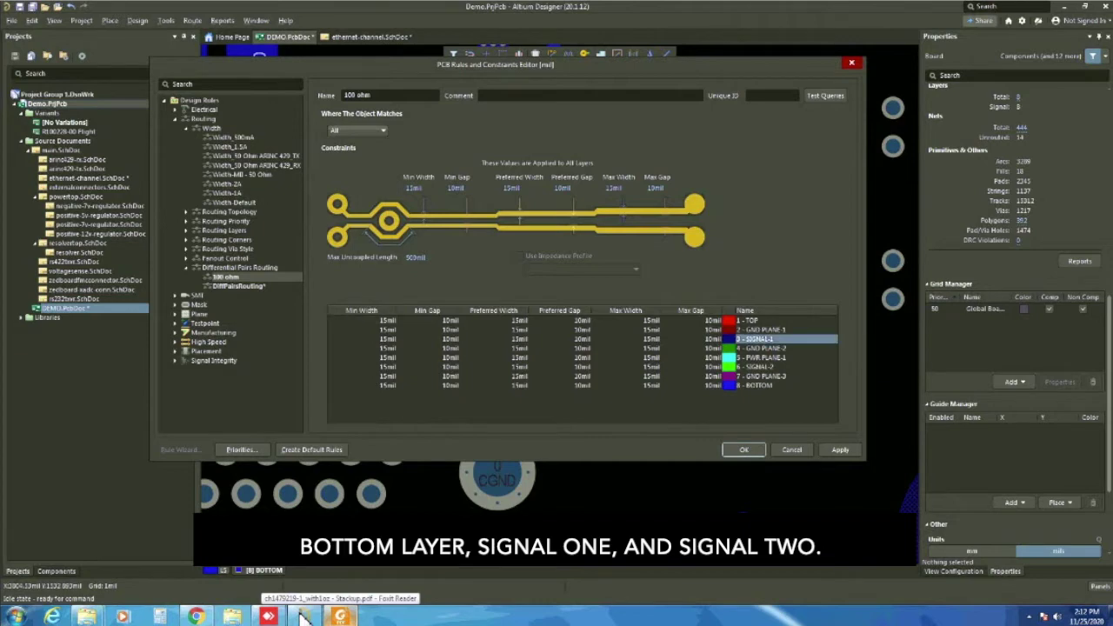
double_click(382, 319)
type("4.4")
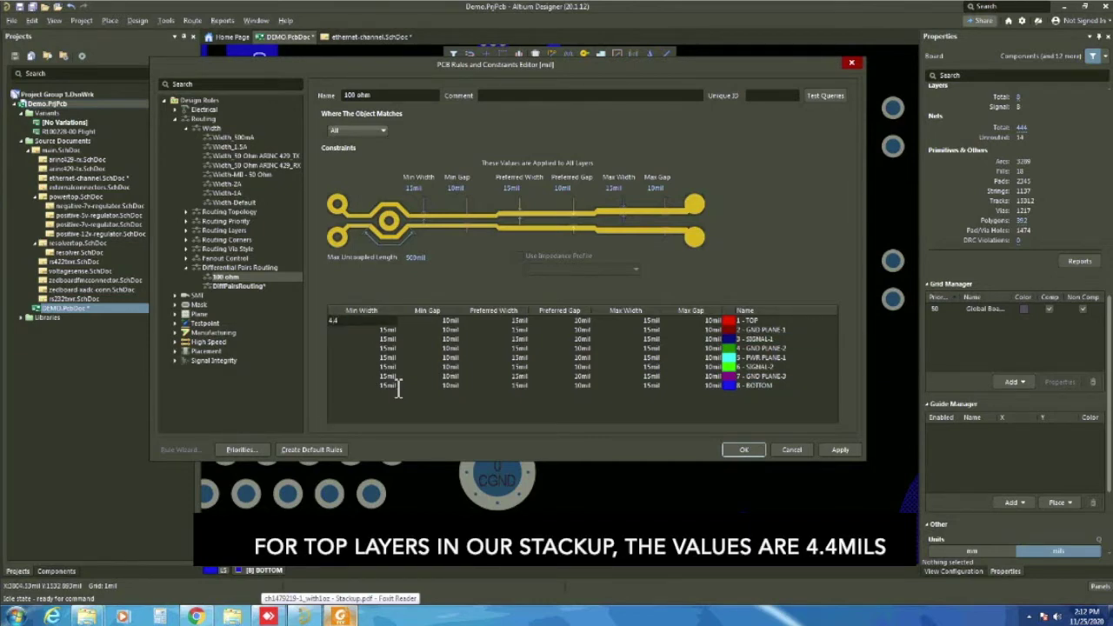
key("Tab")
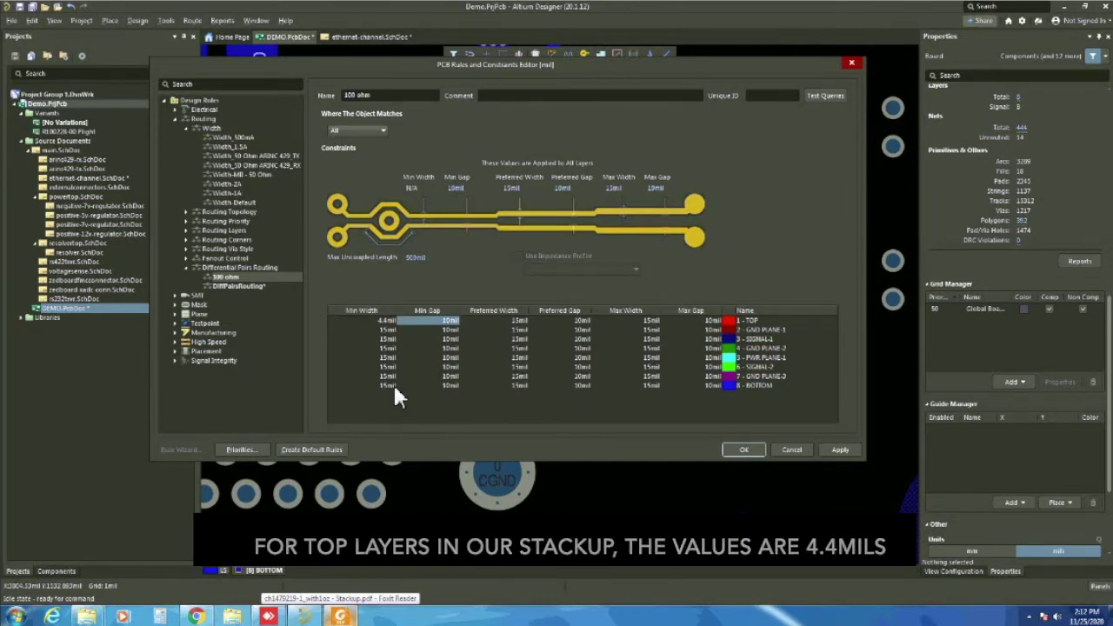
type("7.6")
key("Tab")
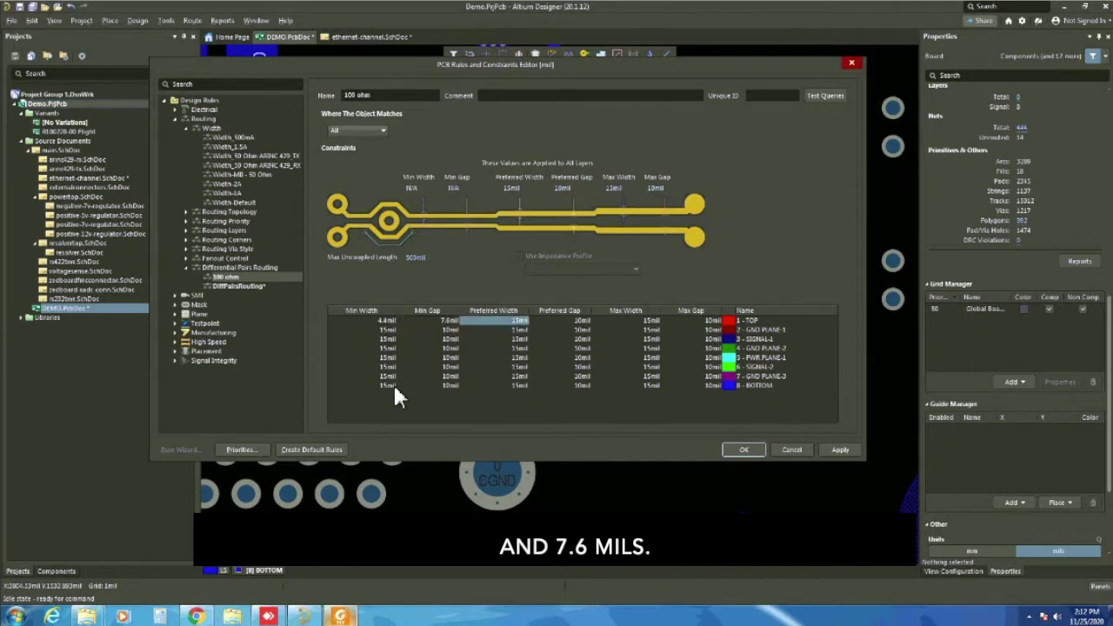
type("4.4")
key("Tab")
type("7.")
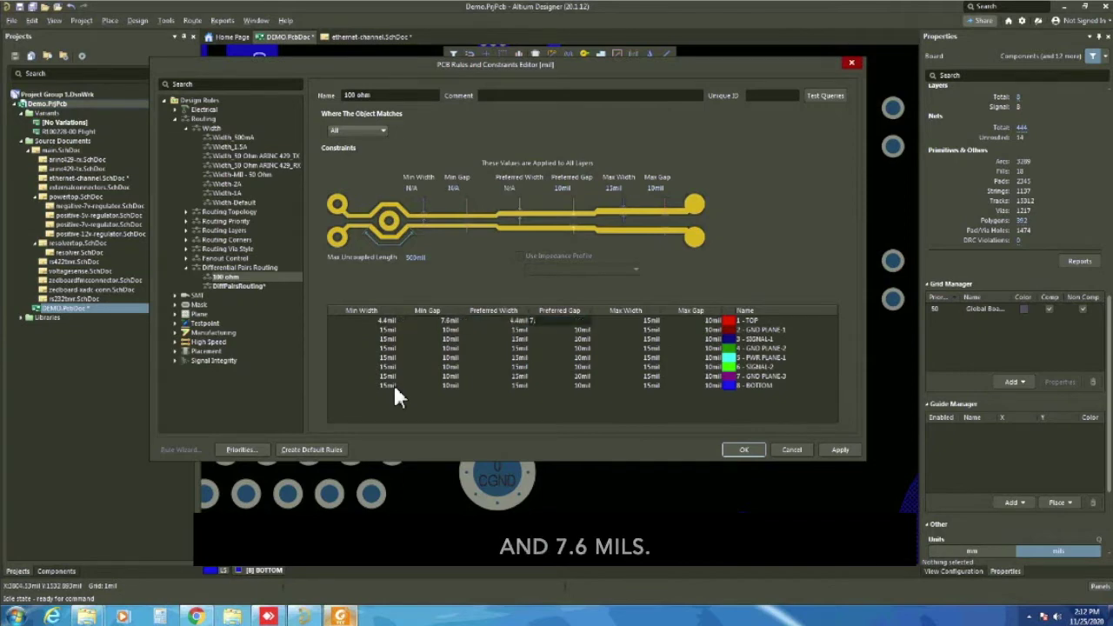
type("6")
key("Tab")
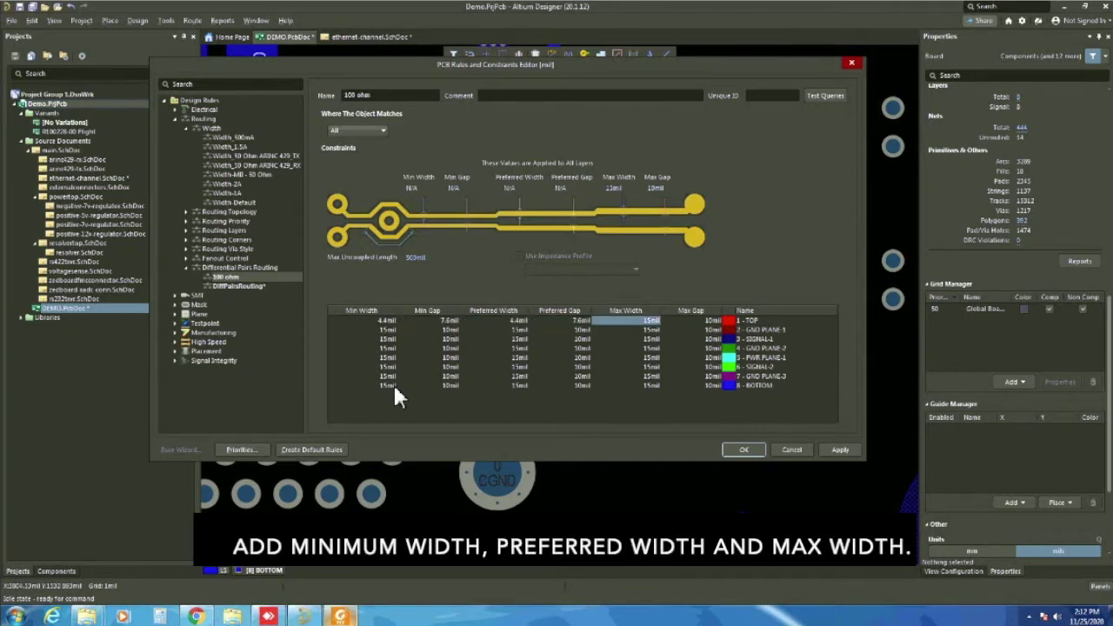
type("4.4")
key("Tab")
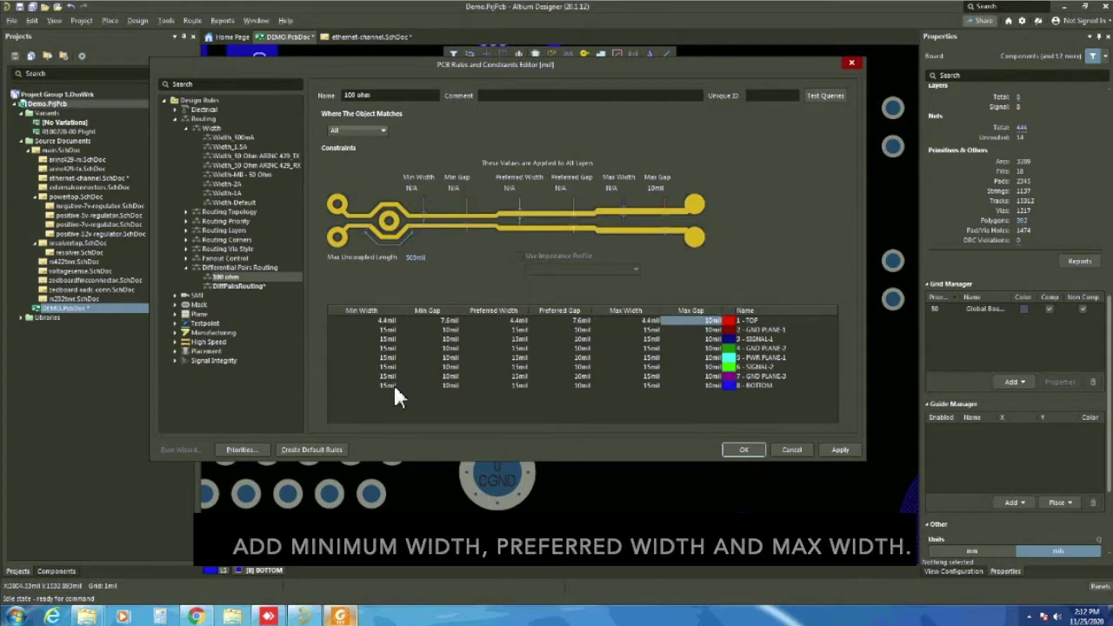
type("7.6")
key("Tab")
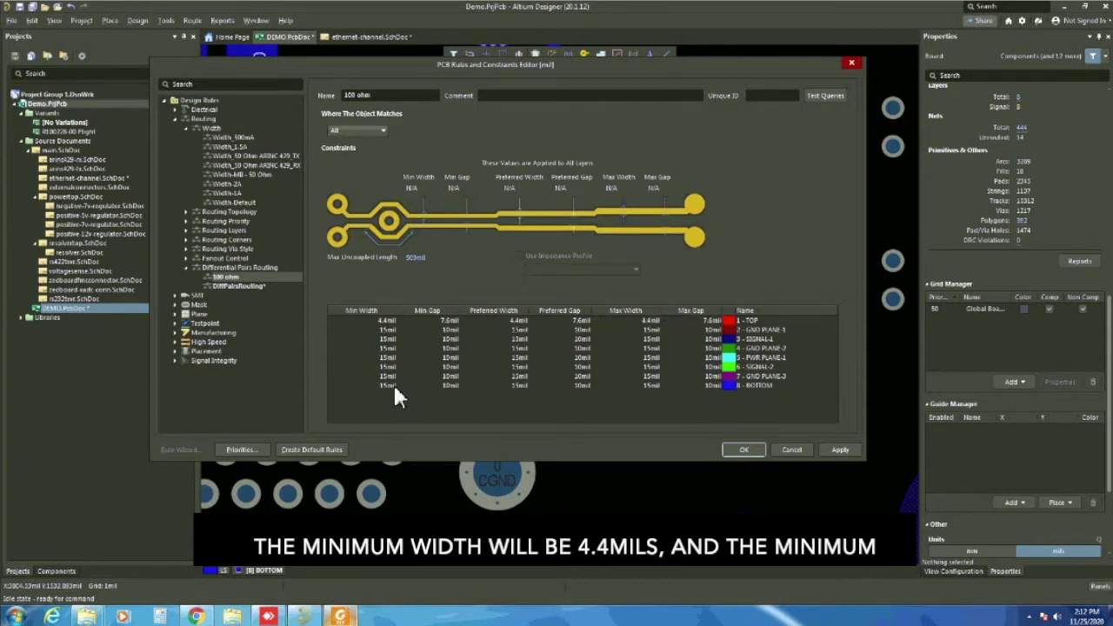
Set the 100 ohm rule's BOTTOM layer min, preferred and max widths to 4.4 mil and the matching gaps to 7.6 mil
left_click(395, 388)
type("4.4")
key("Tab")
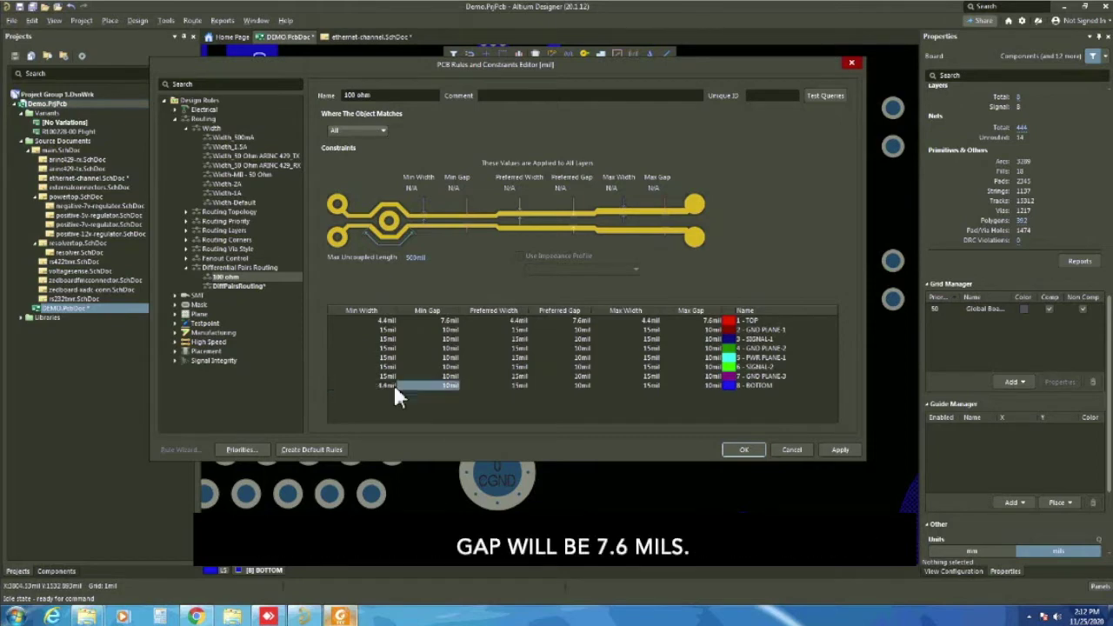
type("7.6mil4.4mil")
key("Tab")
type("7.6")
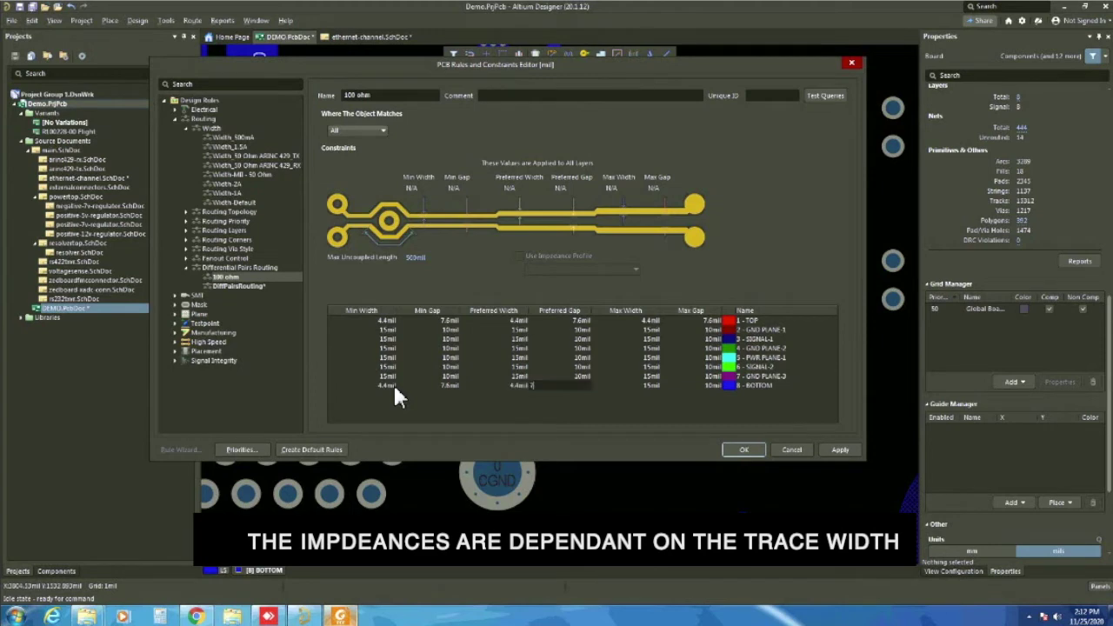
type("mil")
key("Tab")
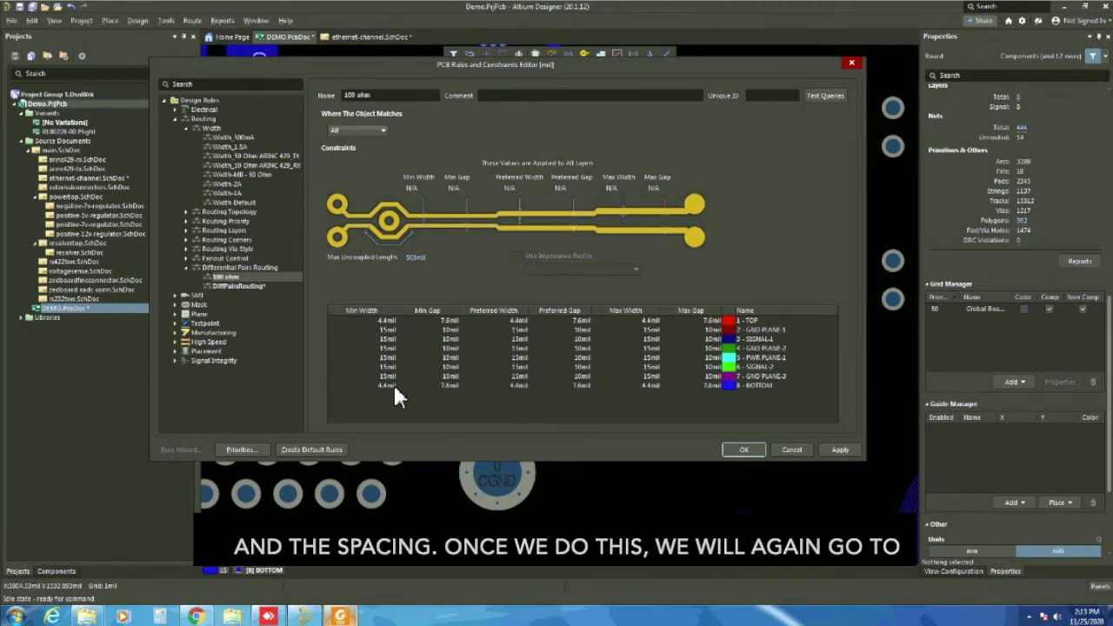
Using the stackup PDF in Foxit Reader as reference, set SIGNAL-1 and SIGNAL-2 in Altium Designer to 4.1 mil widths and 7.9 mil gaps
key("Down")
key("Down")
key("Down")
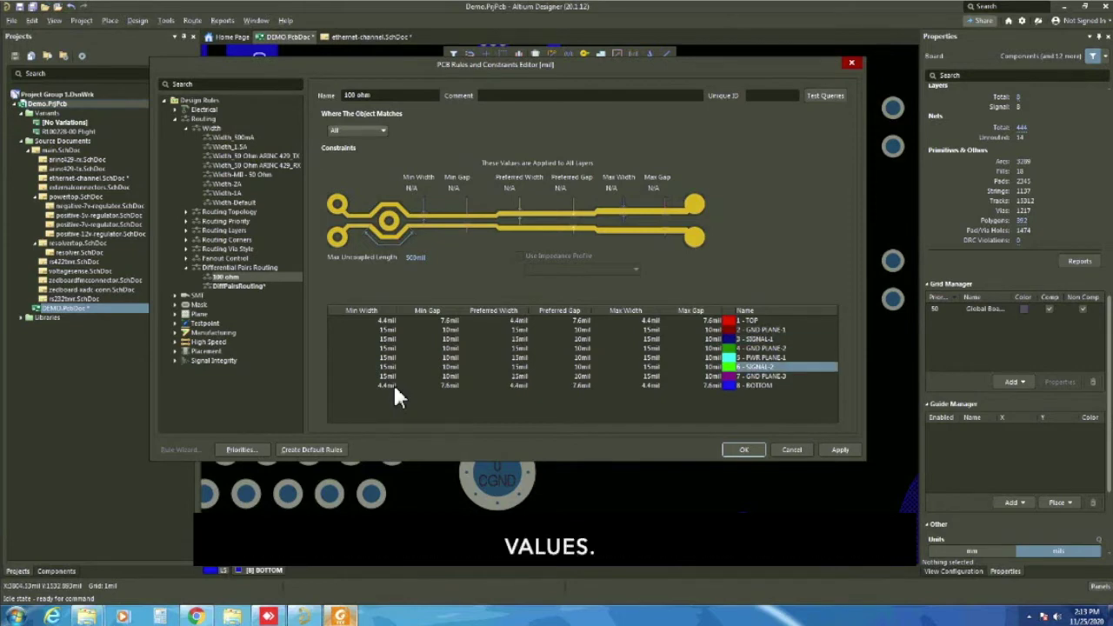
key("alt+Tab")
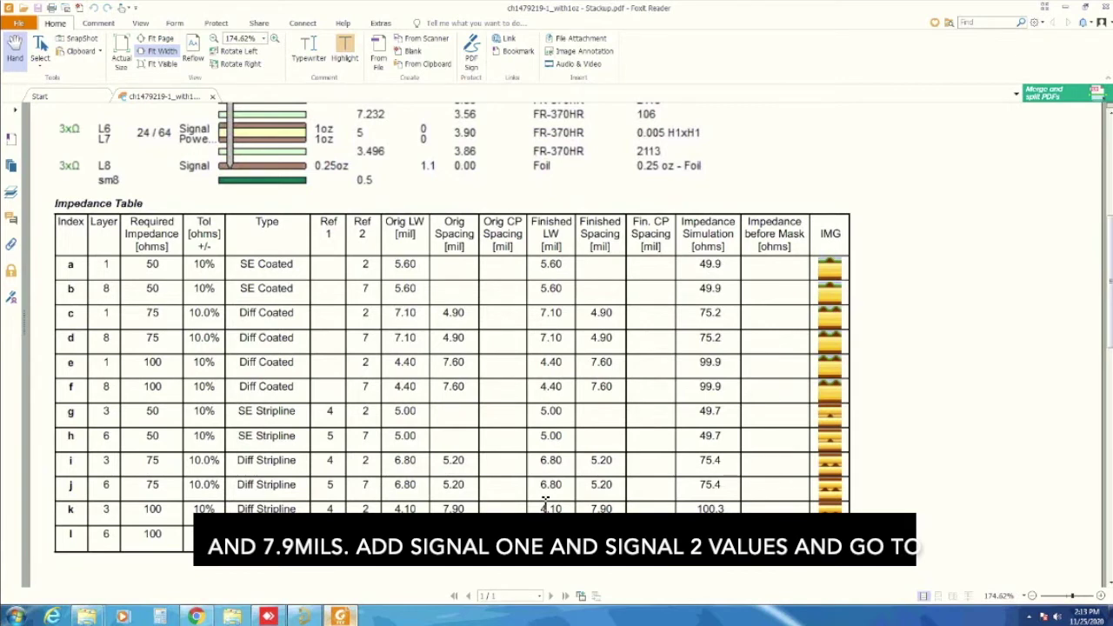
key("alt+Tab")
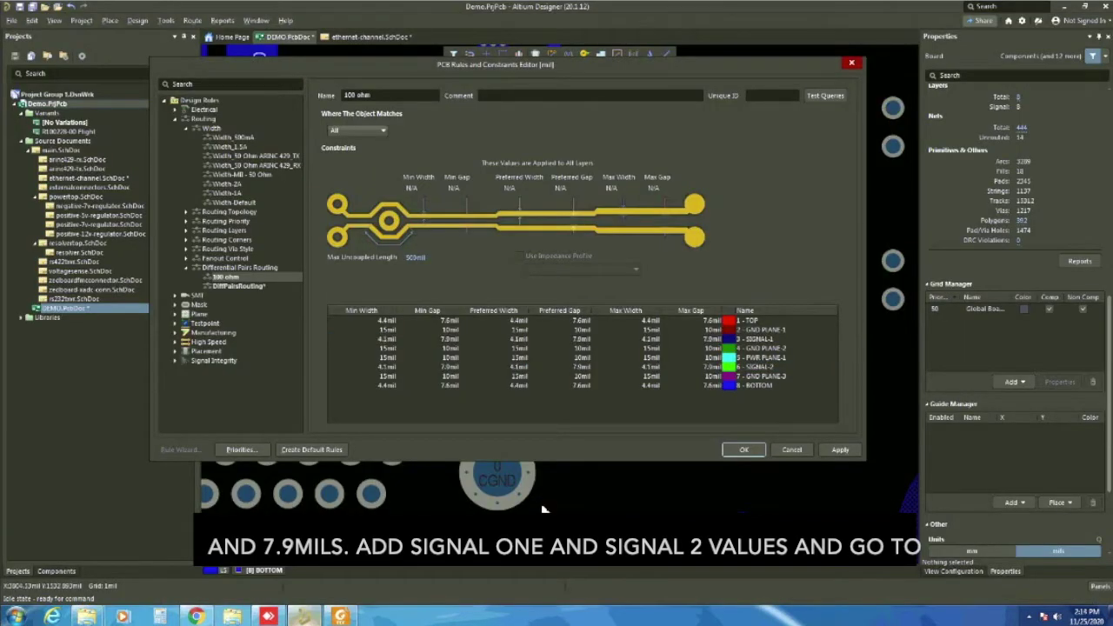
Change the 100 ohm rule's object matching from All to Custom Query and enter a net class query
key("alt+Down")
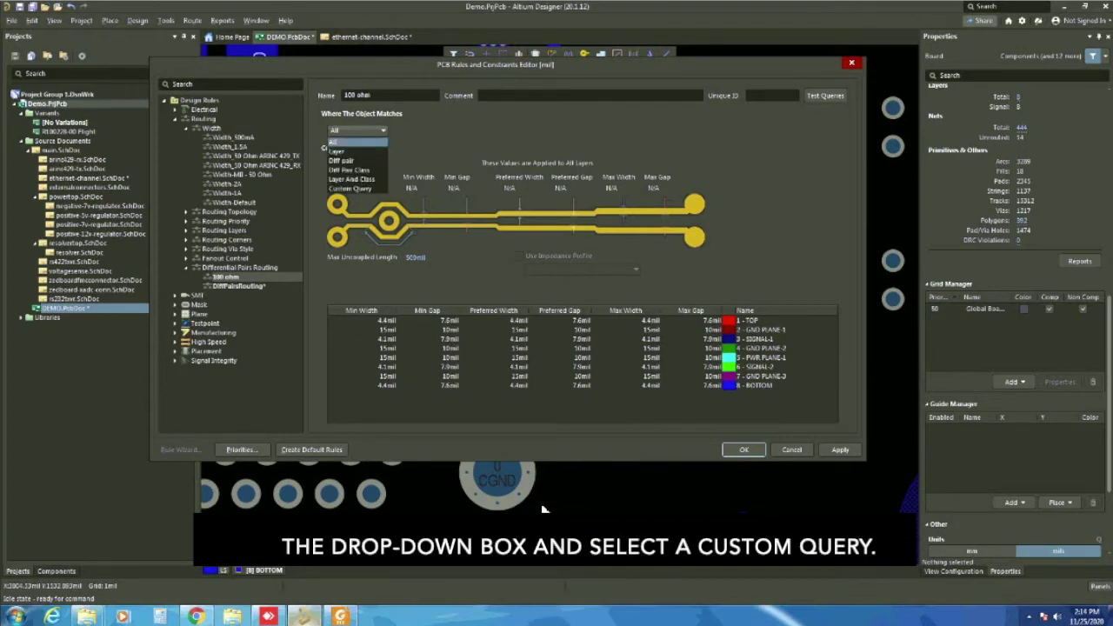
key("End")
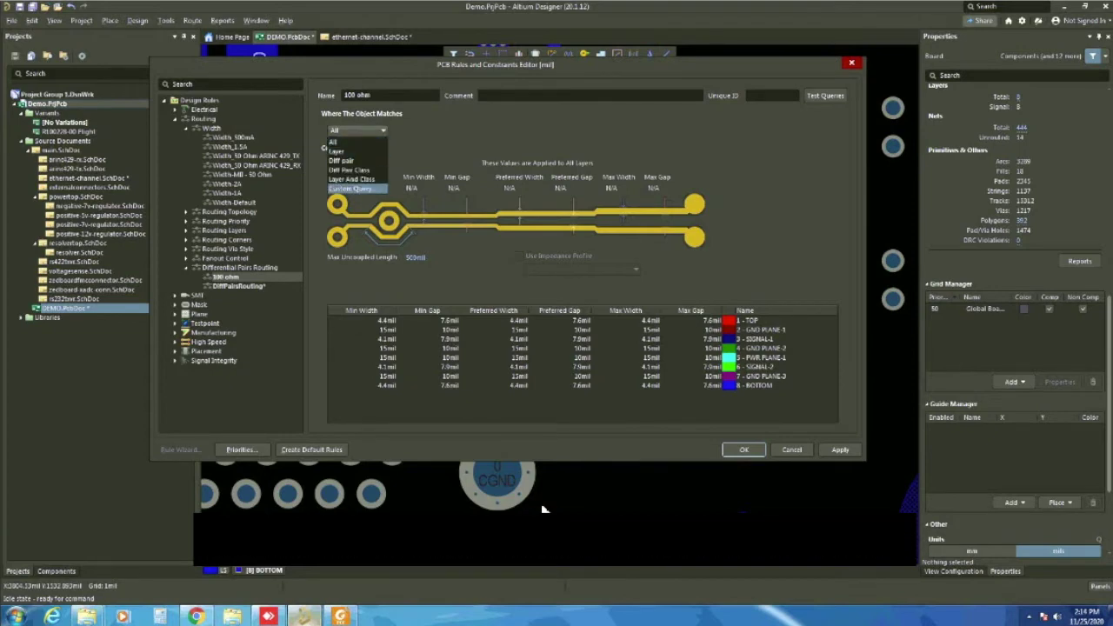
key("Return")
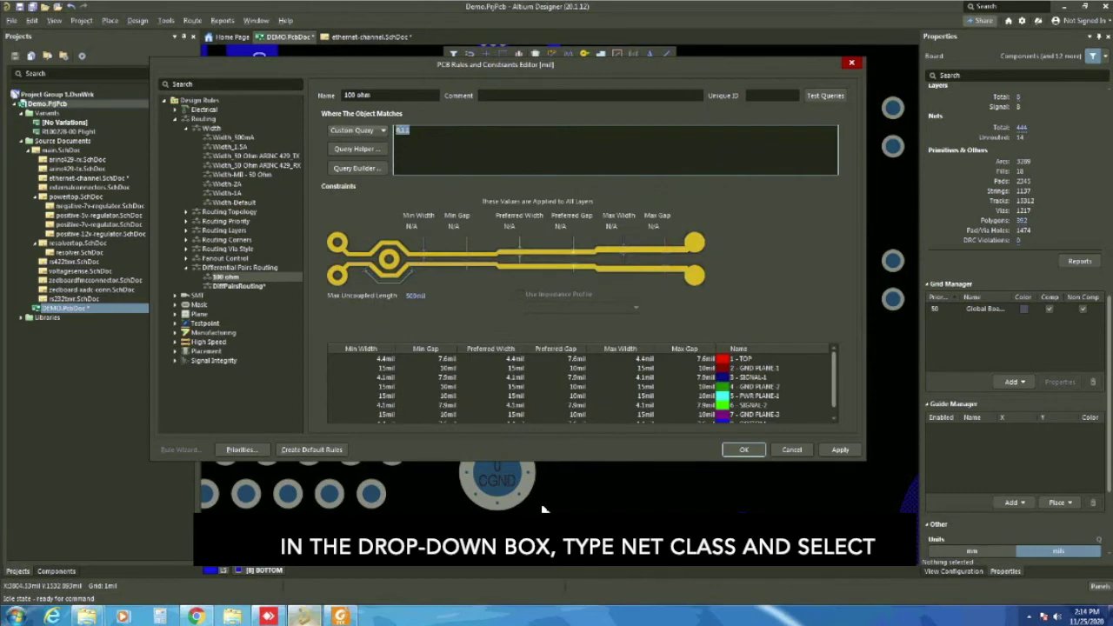
type("In")
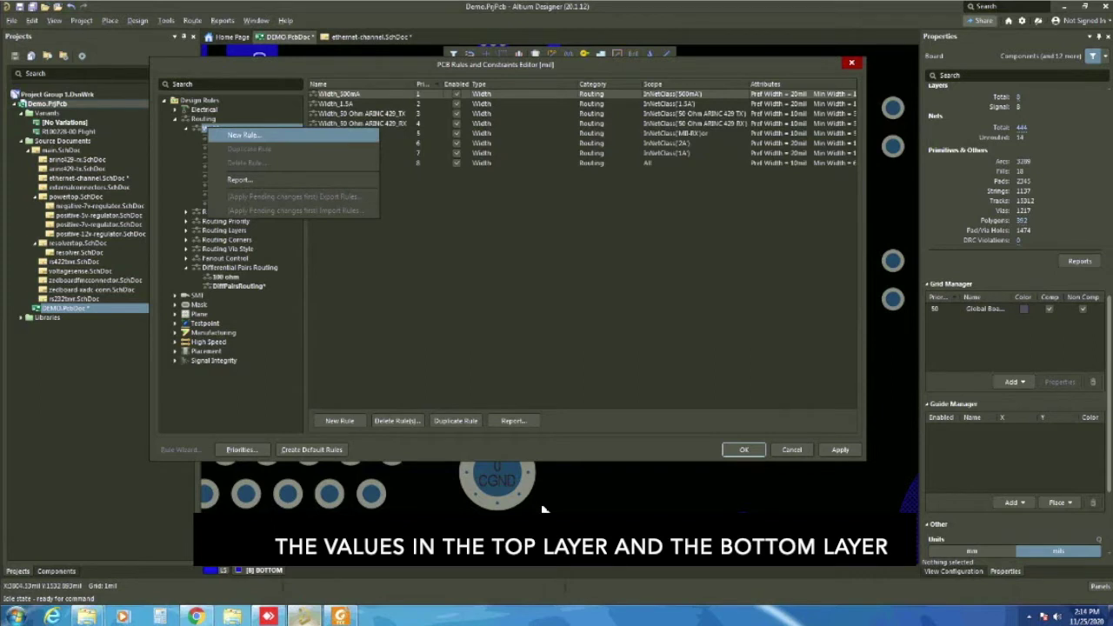
Add a new routing Width rule, name it "50 ohm", and open its constraints
key("Return")
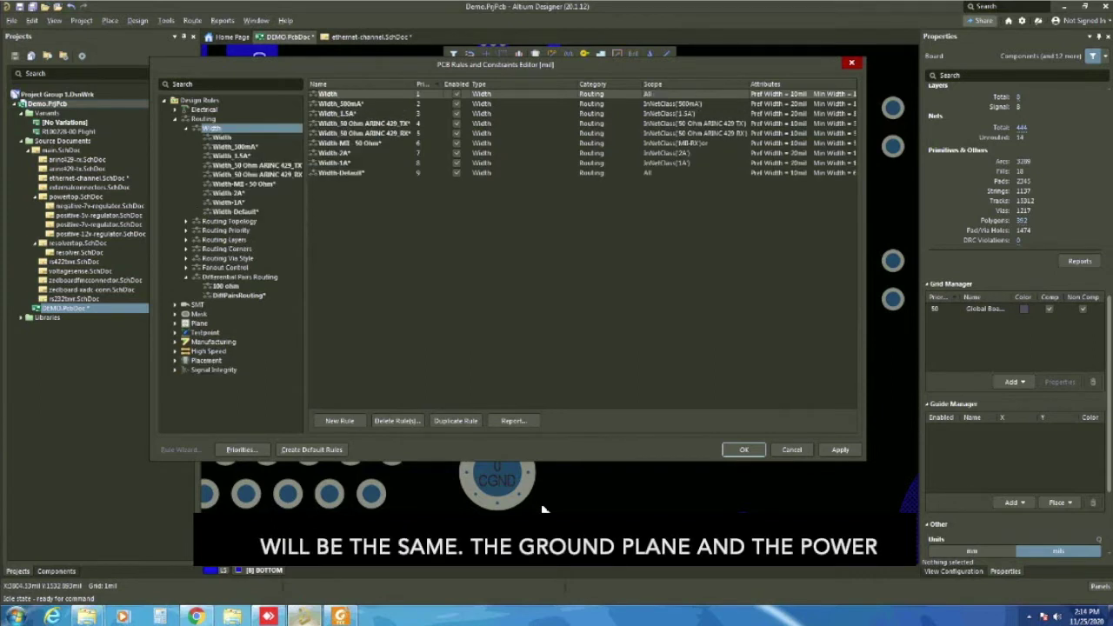
type("50 oh")
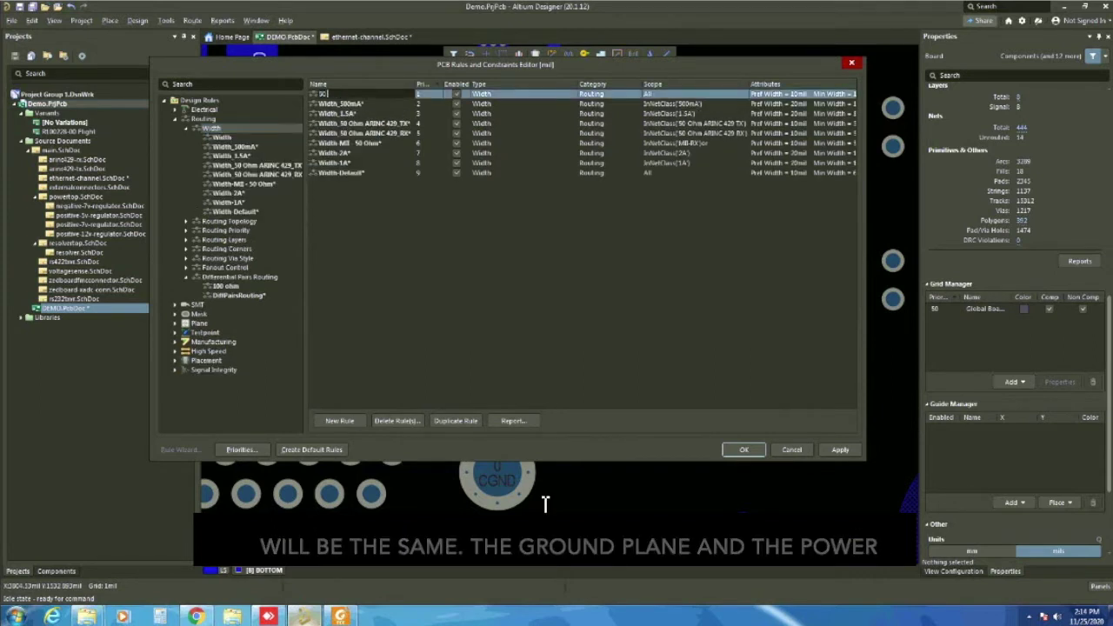
type("m")
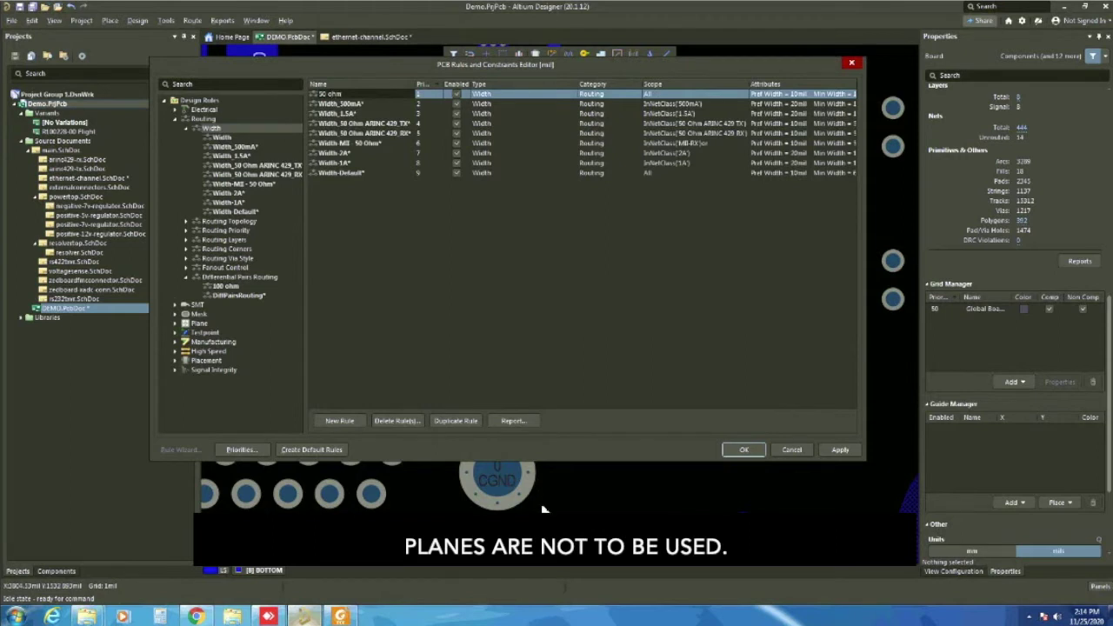
key("Return")
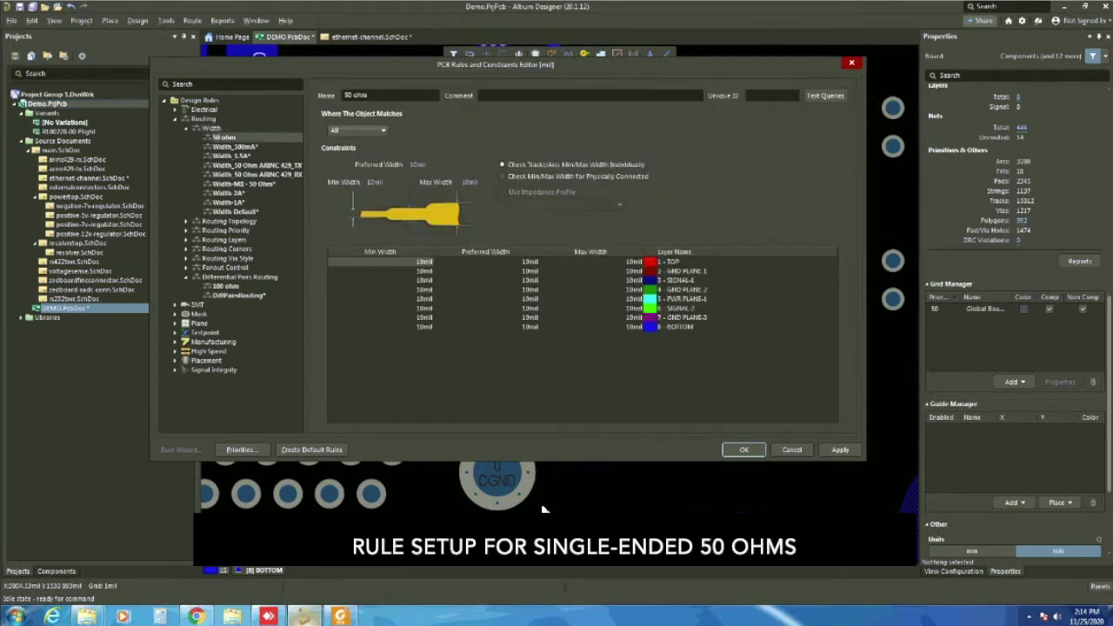
Set the 50 ohm rule's min, preferred and max widths to 5.6 mil on the TOP and BOTTOM layers
key("Tab")
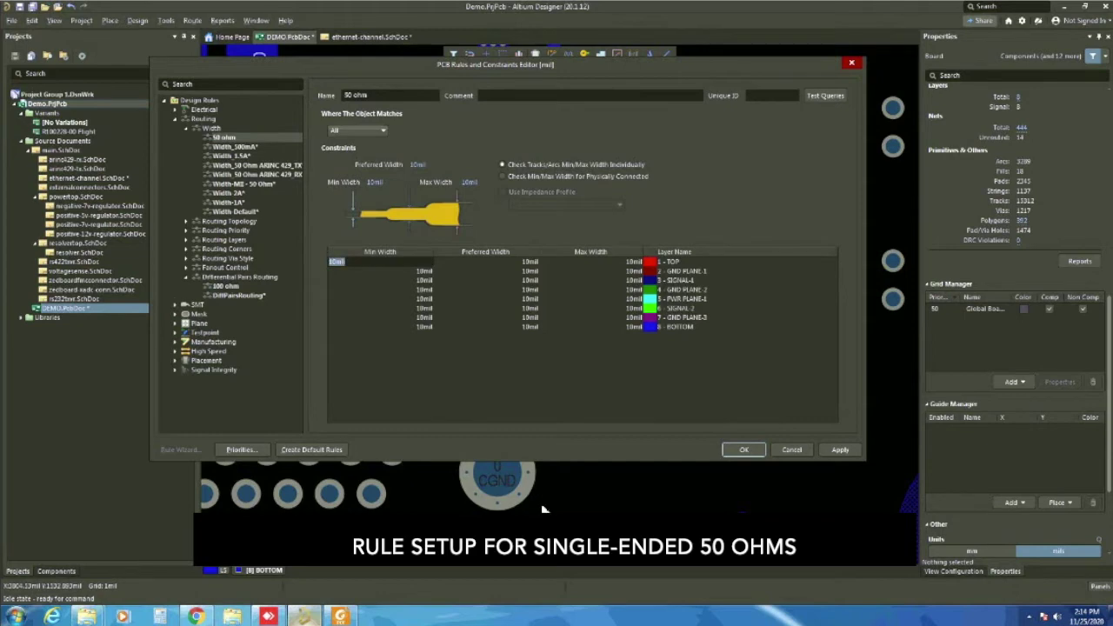
key("Tab")
key("Tab")
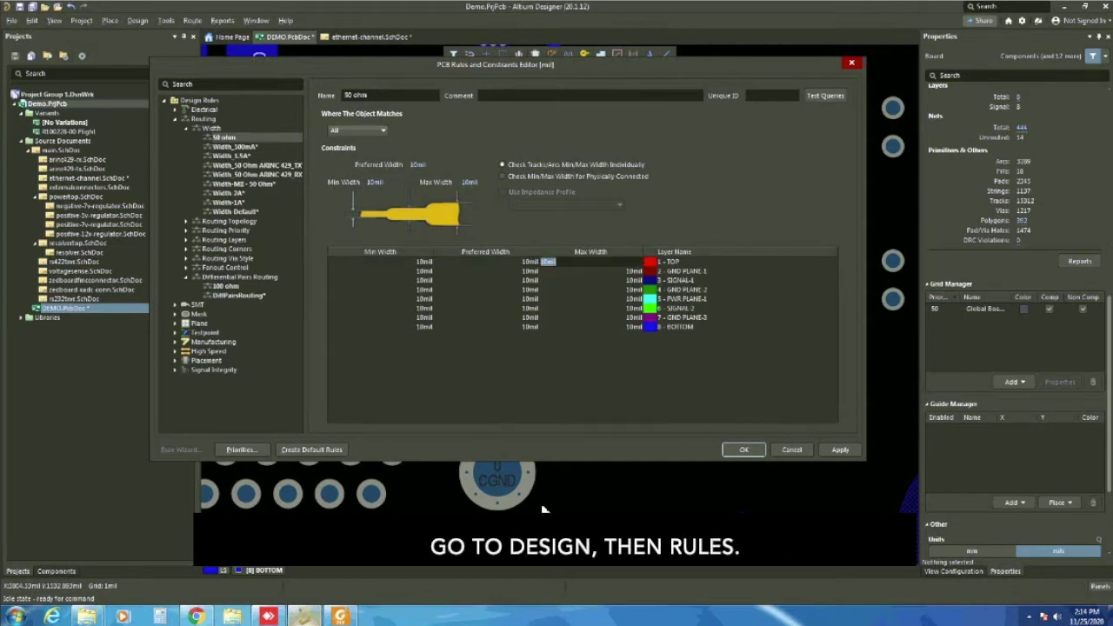
key("alt+Tab")
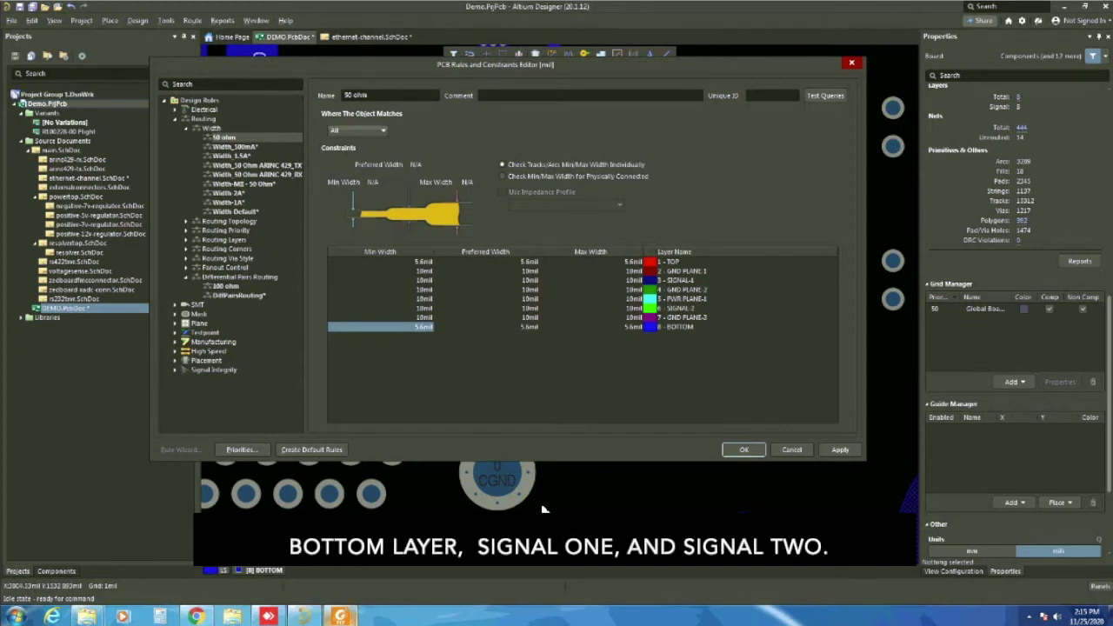
Check the 50 ohm stripline values in Foxit Reader's stackup PDF, then set SIGNAL-1's min, preferred and max widths to 5 mil in Altium Designer
key("alt+Tab")
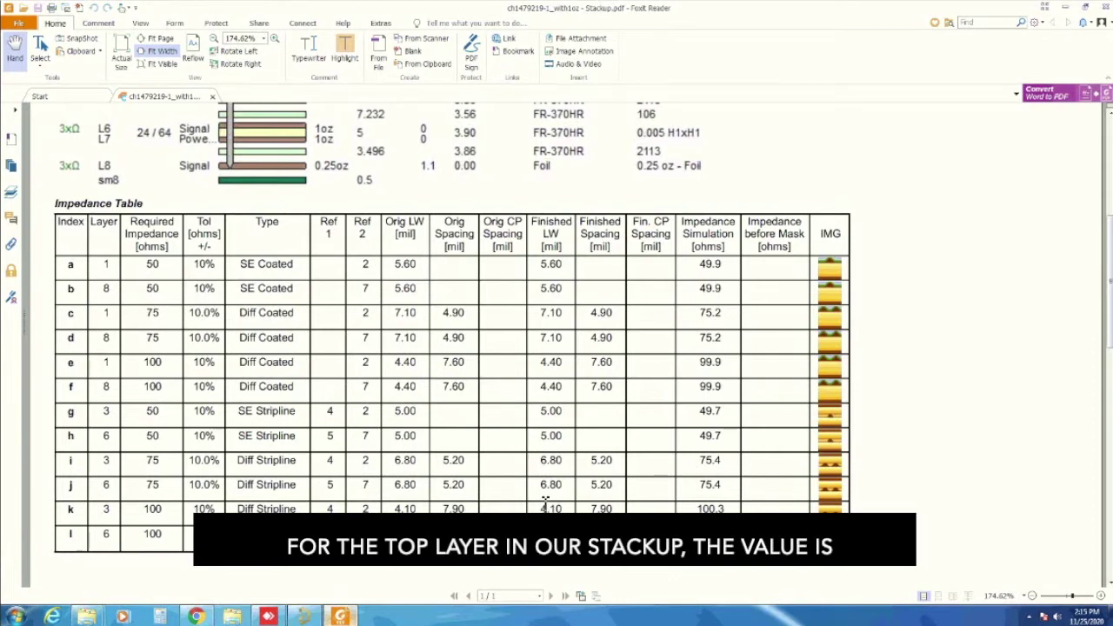
key("alt+Tab")
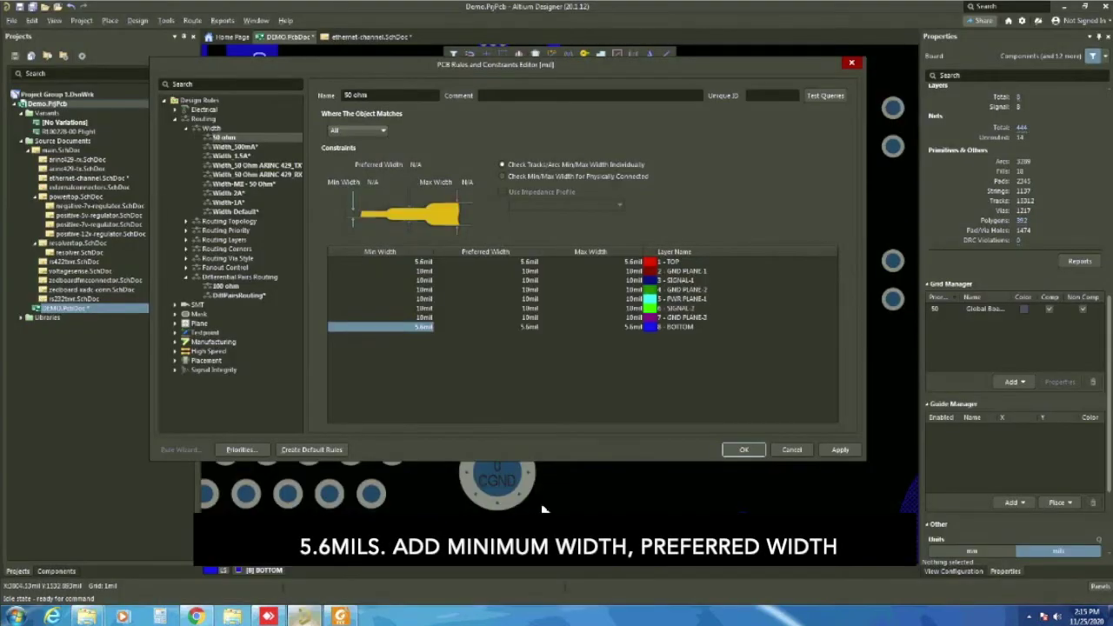
left_click(380, 280)
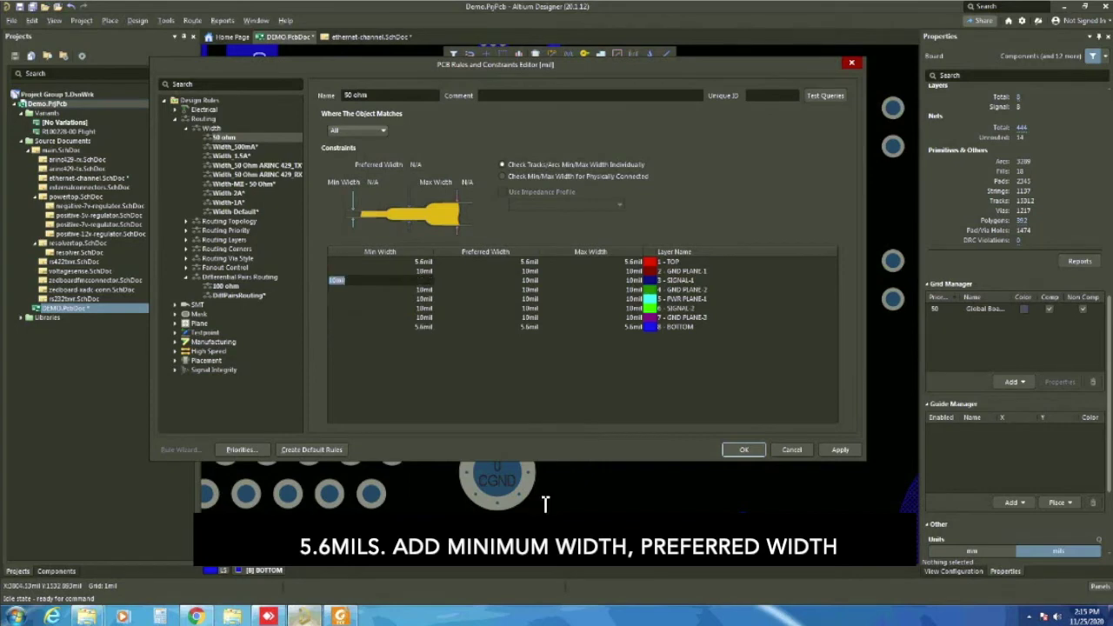
type("5")
key("Tab")
type("5")
key("Tab")
type("5")
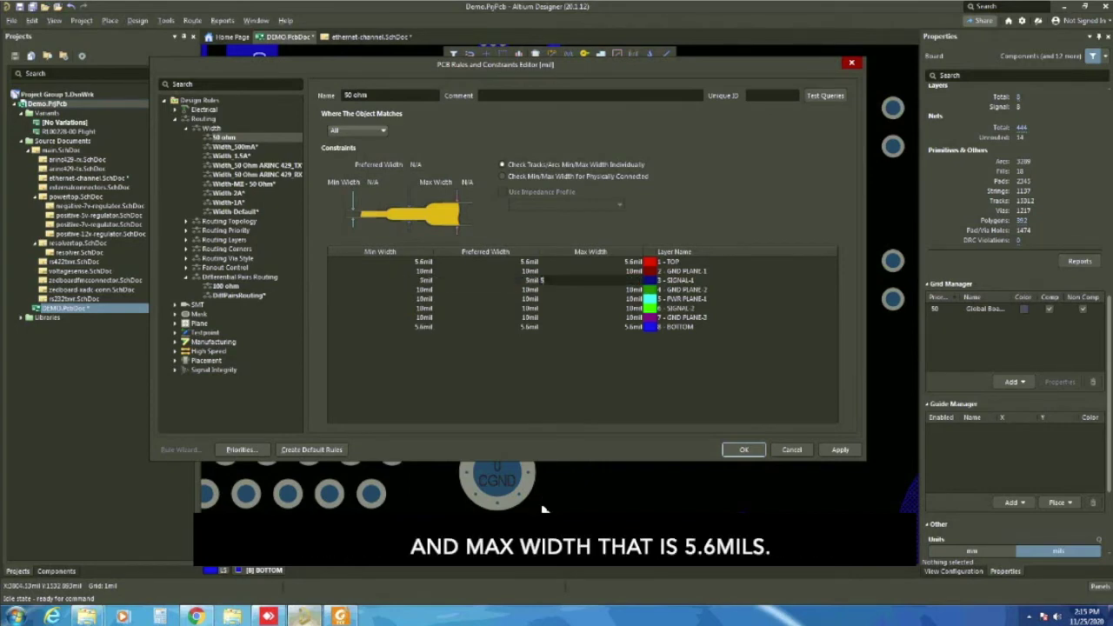
Set the 50 ohm rule's min, preferred and max widths to 5 mil on the SIGNAL-2 layer
left_click(380, 307)
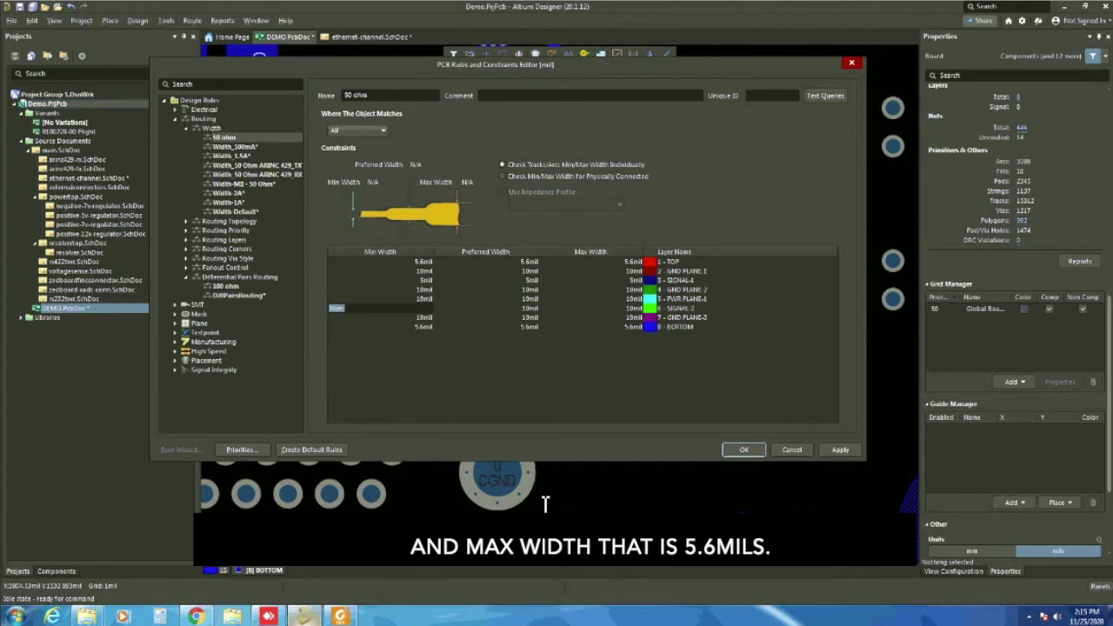
type("5")
key("Tab")
type("5")
key("Tab")
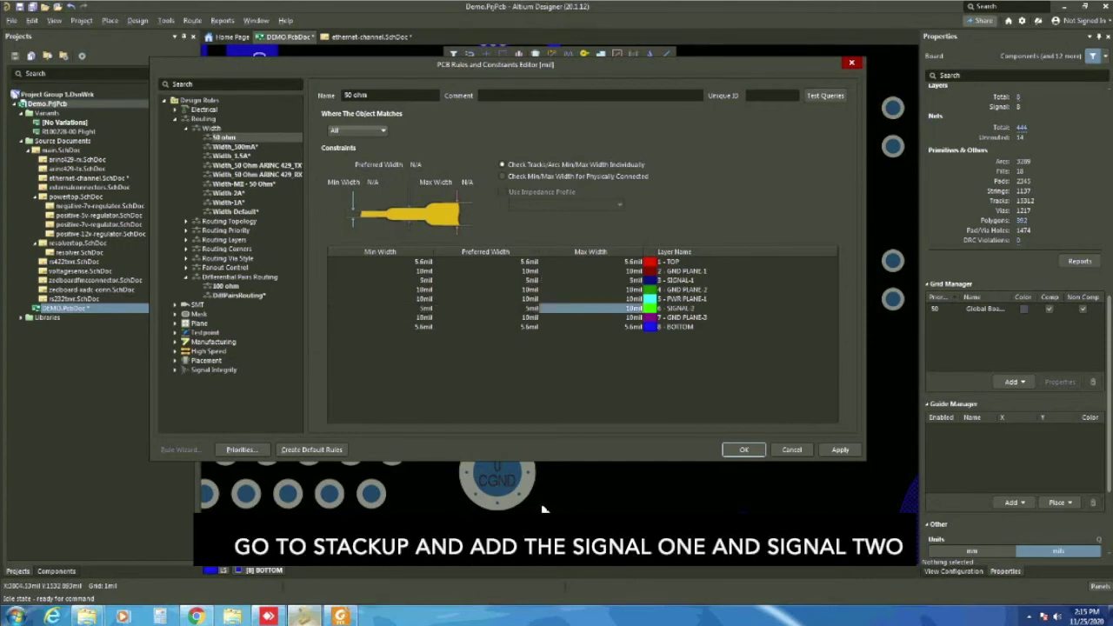
type("5")
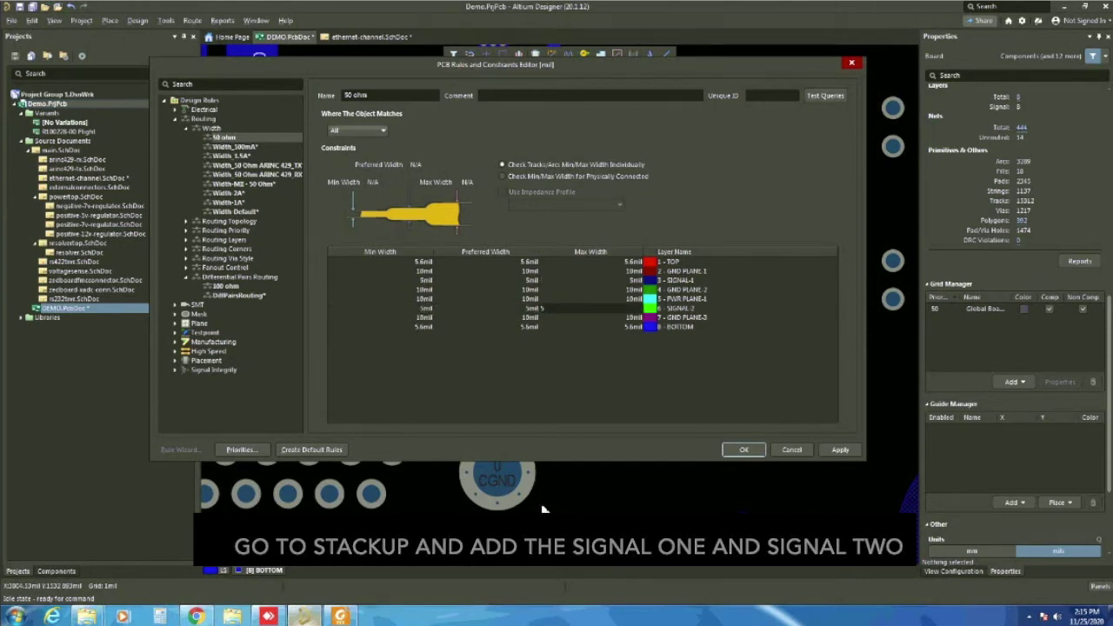
key("Tab")
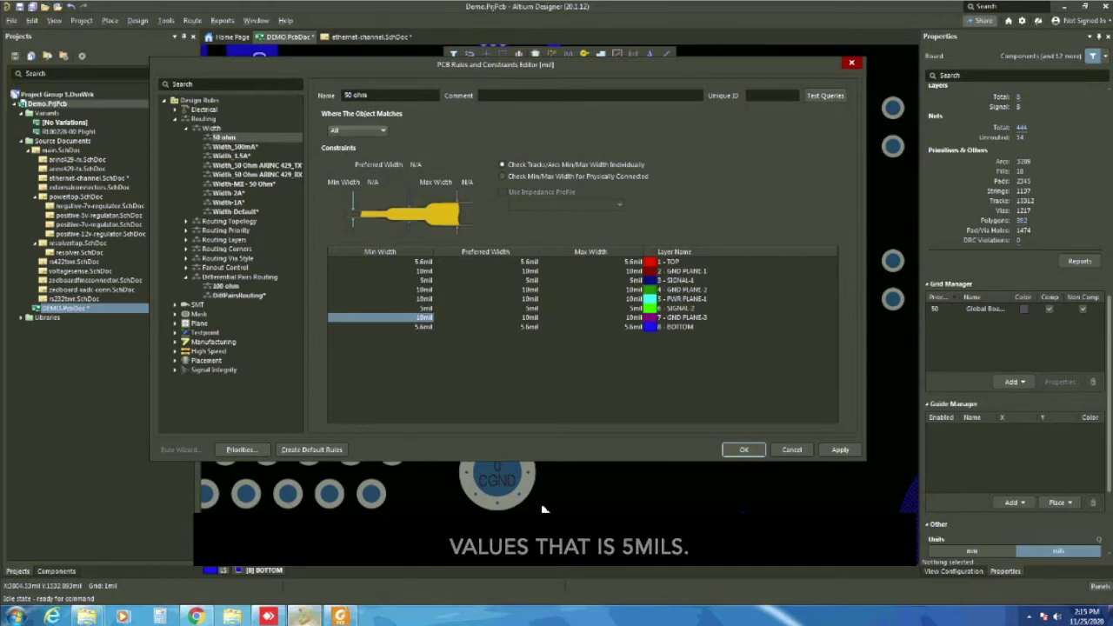
Change the 50 ohm rule's object matching from All to Custom Query and enter an InNetClass query
left_click(357, 131)
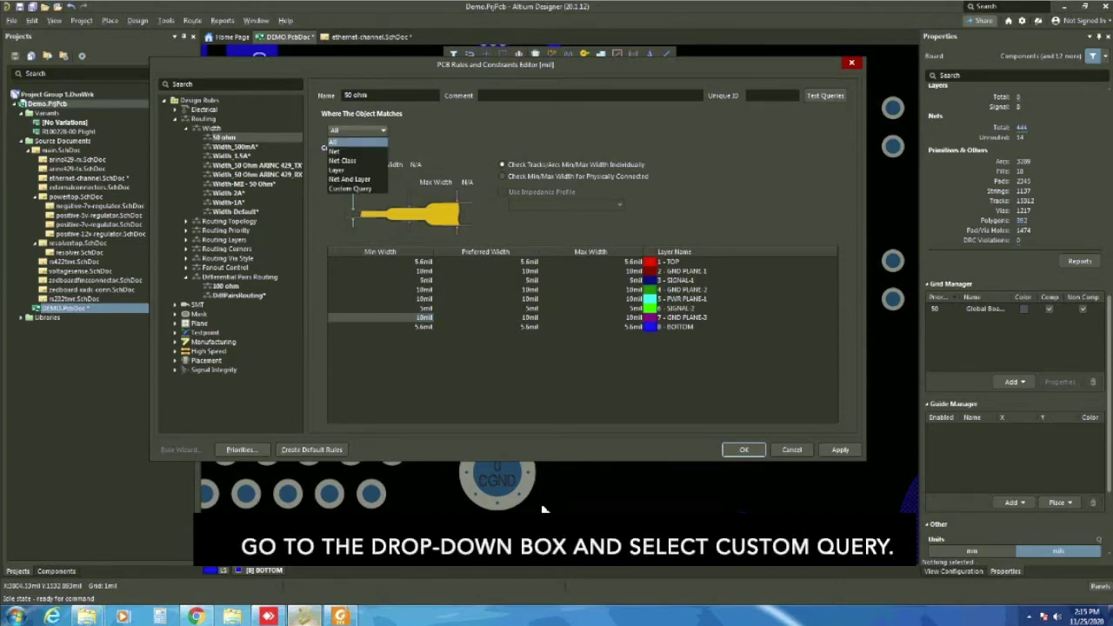
key("Down")
key("Down")
key("Down")
key("Down")
key("Down")
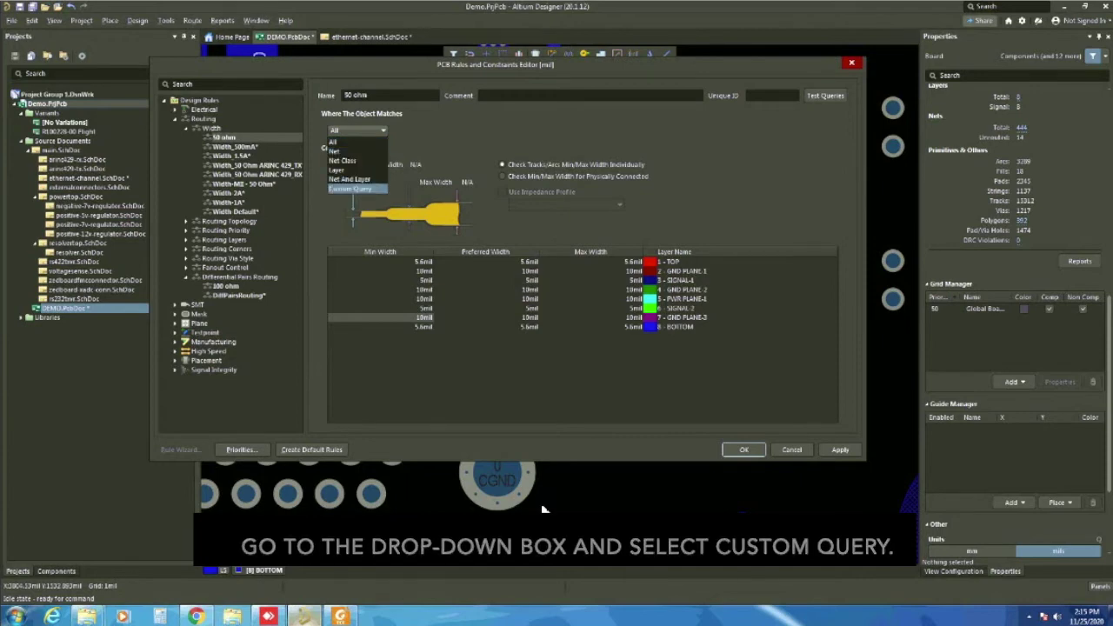
key("Return")
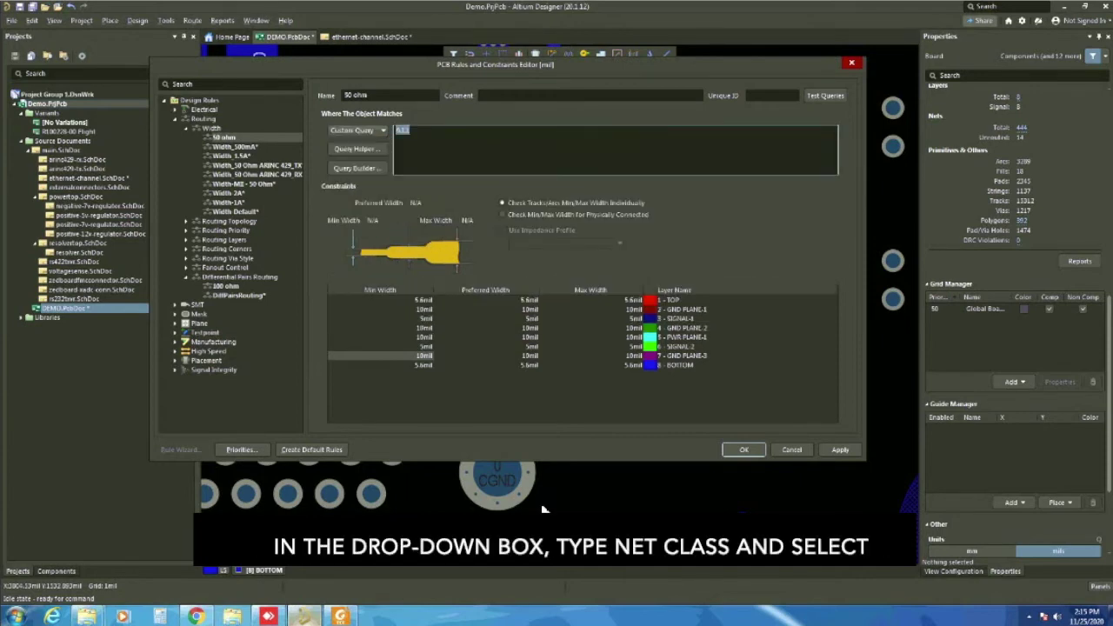
type("innet")
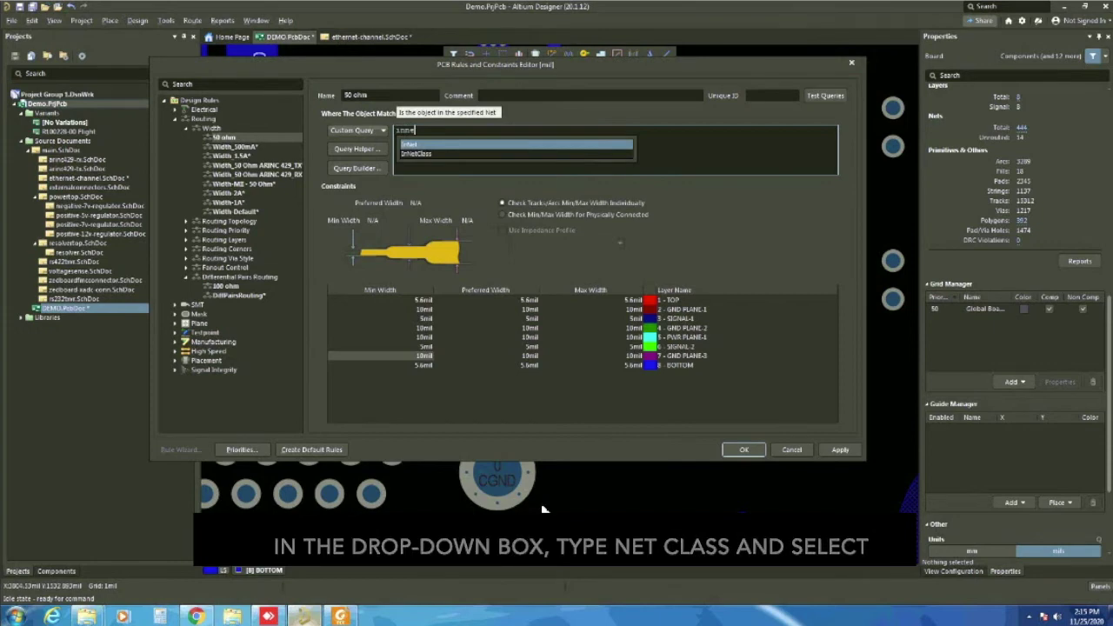
key("Down")
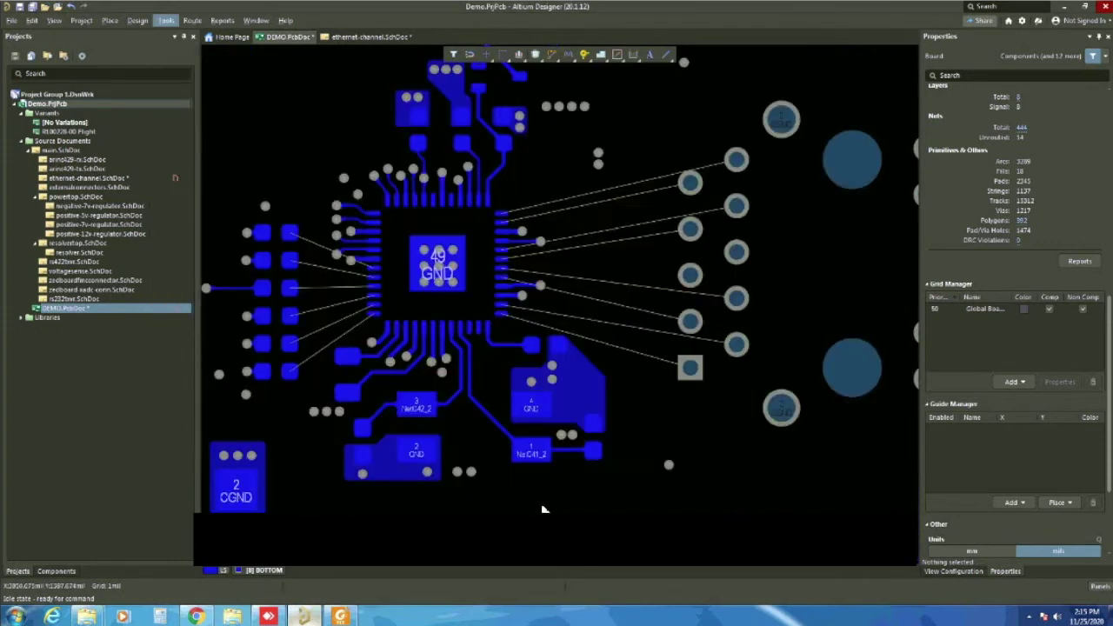
Route the Ethernet differential pairs between the chip and the connector pads on the BOTTOM layer with Interactive Differential Pair Routing
key("alt+u")
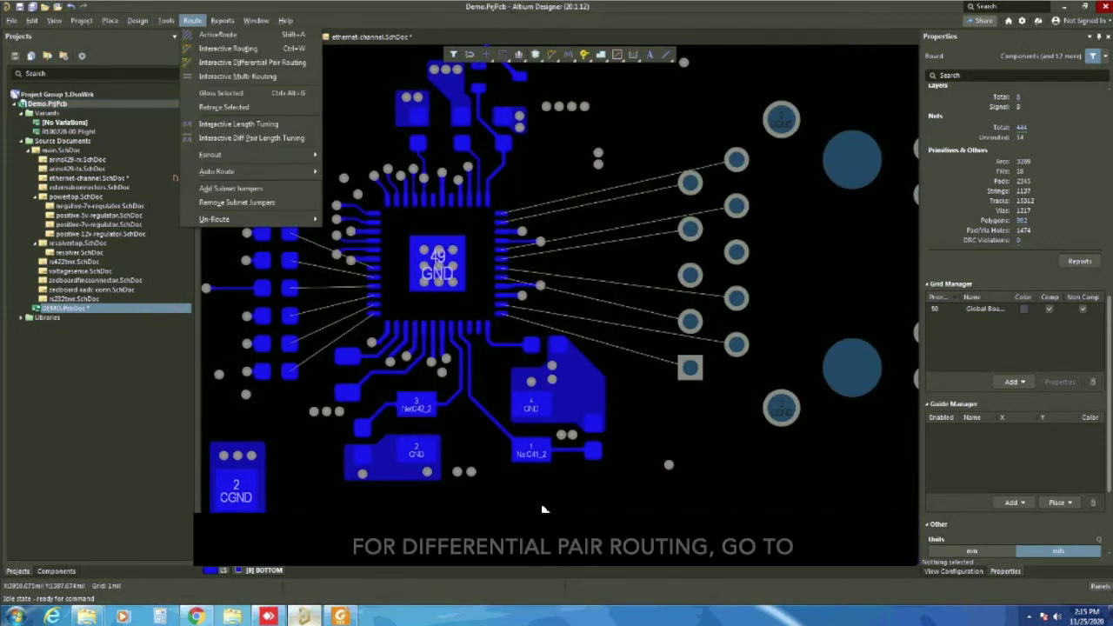
key("Down")
key("Down")
key("Down")
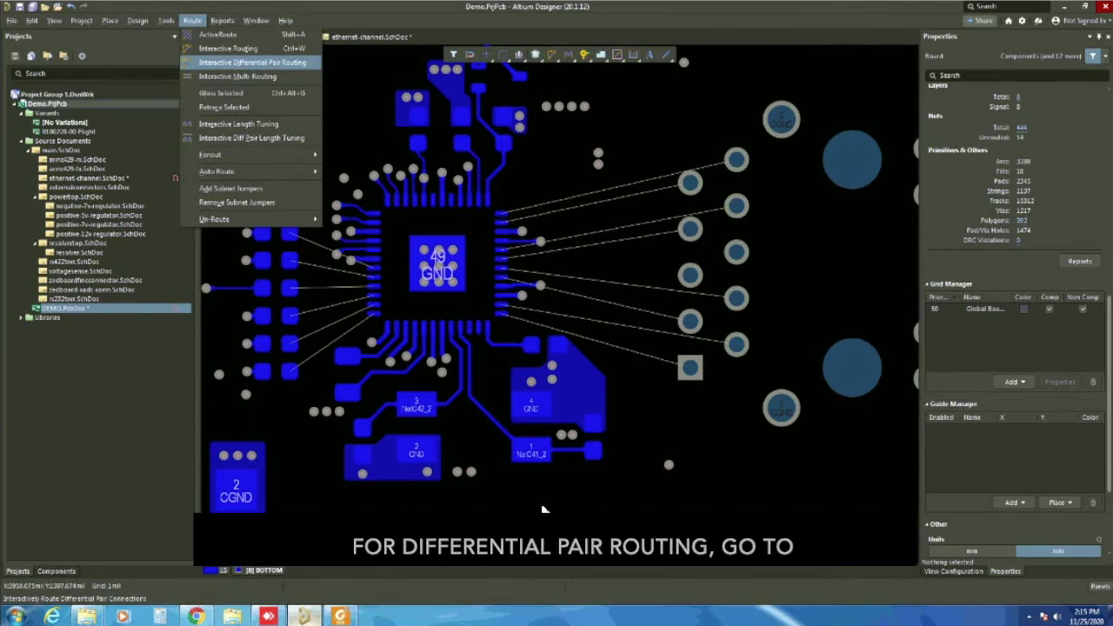
key("Return")
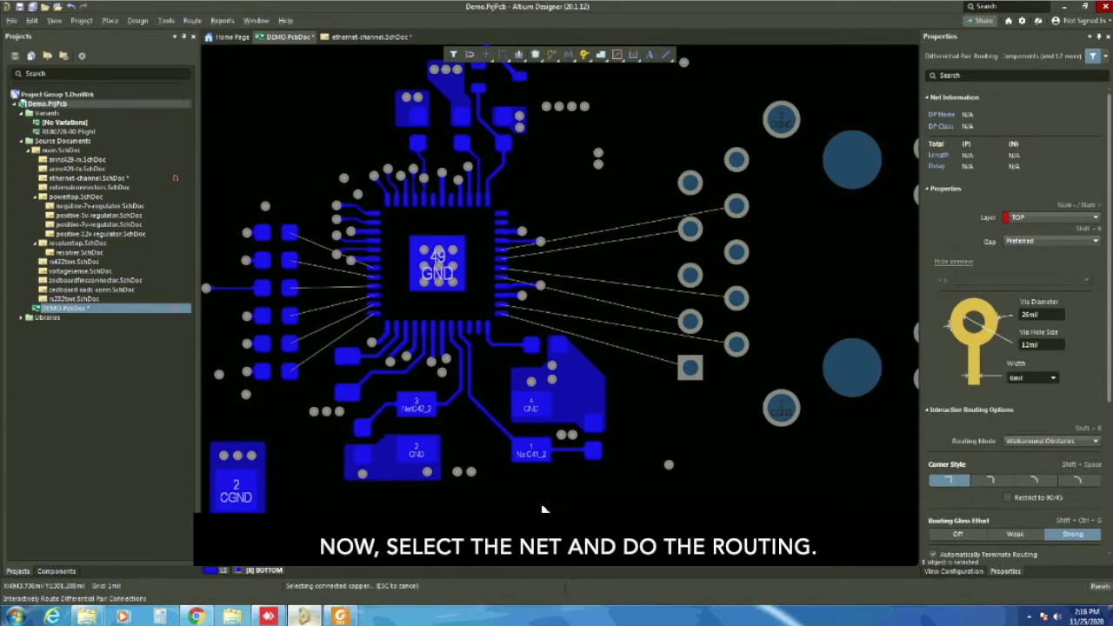
left_click(687, 179)
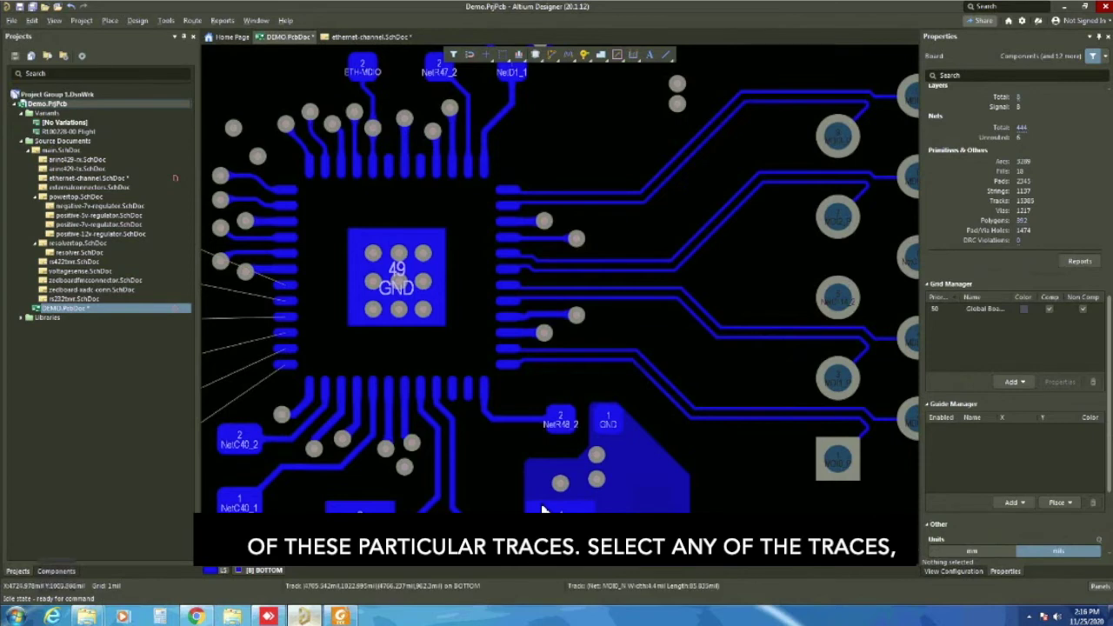
Inspect the width of the lowest routed differential pair trace beside the chip in its properties
left_click(577, 359)
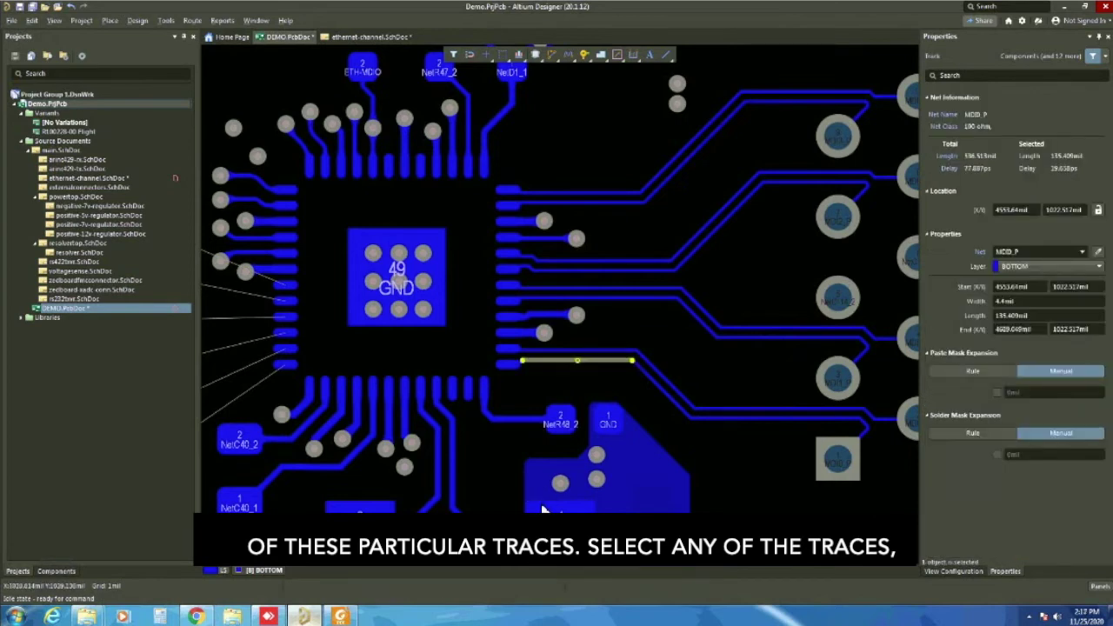
left_click(1048, 300)
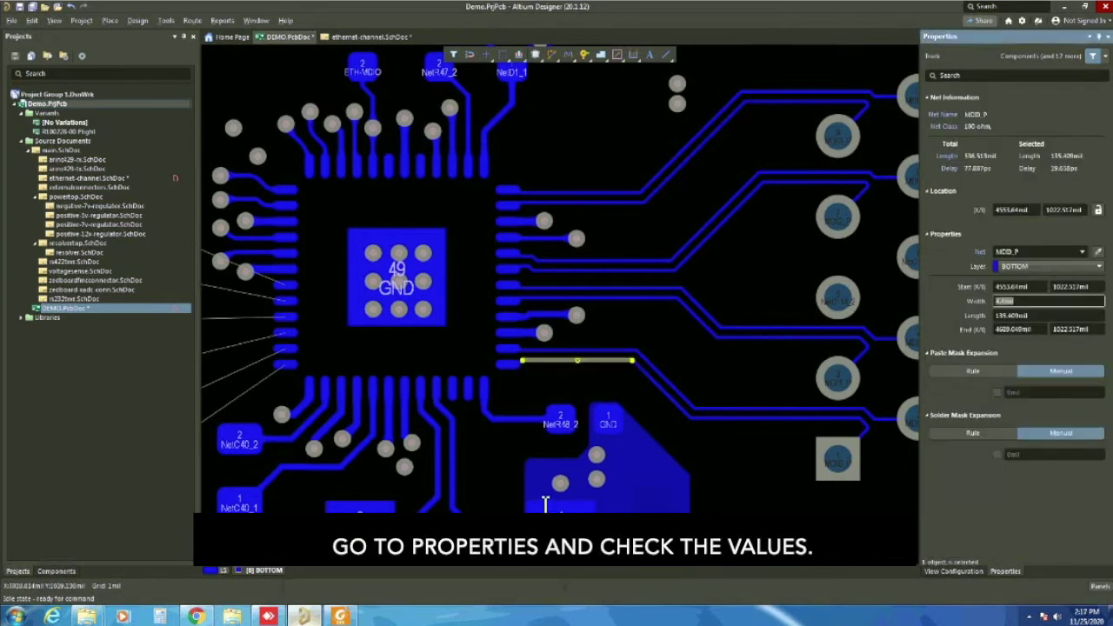
left_click(1047, 301)
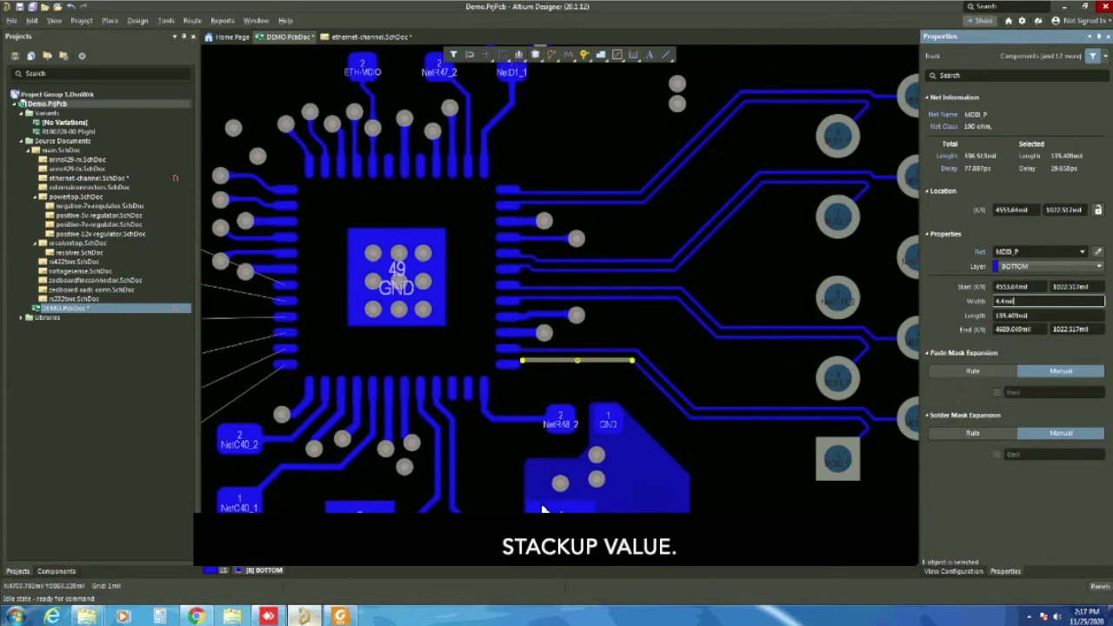
left_click(541, 510)
Measure the air gap between the two traces of the lowest differential pair with Measure Primitives
key("r")
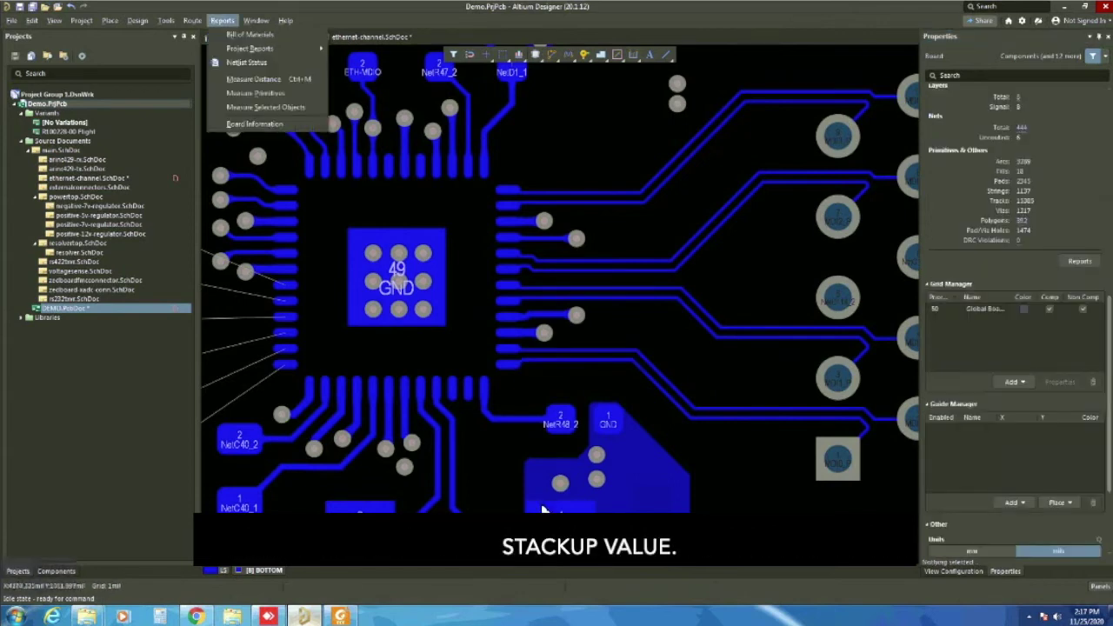
key("p")
key("p")
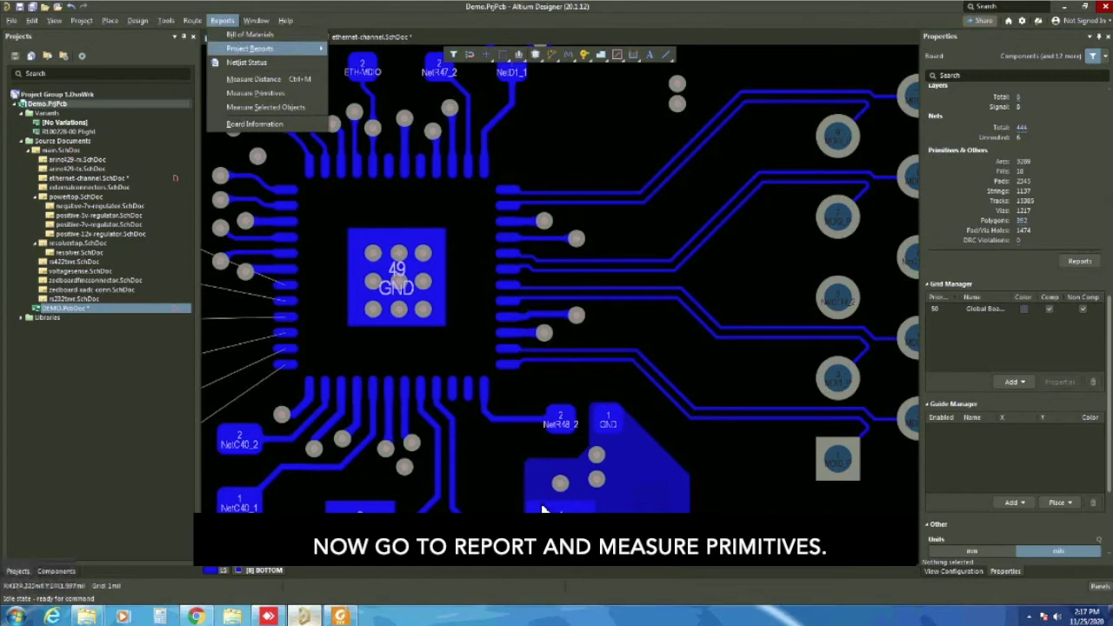
key("Return")
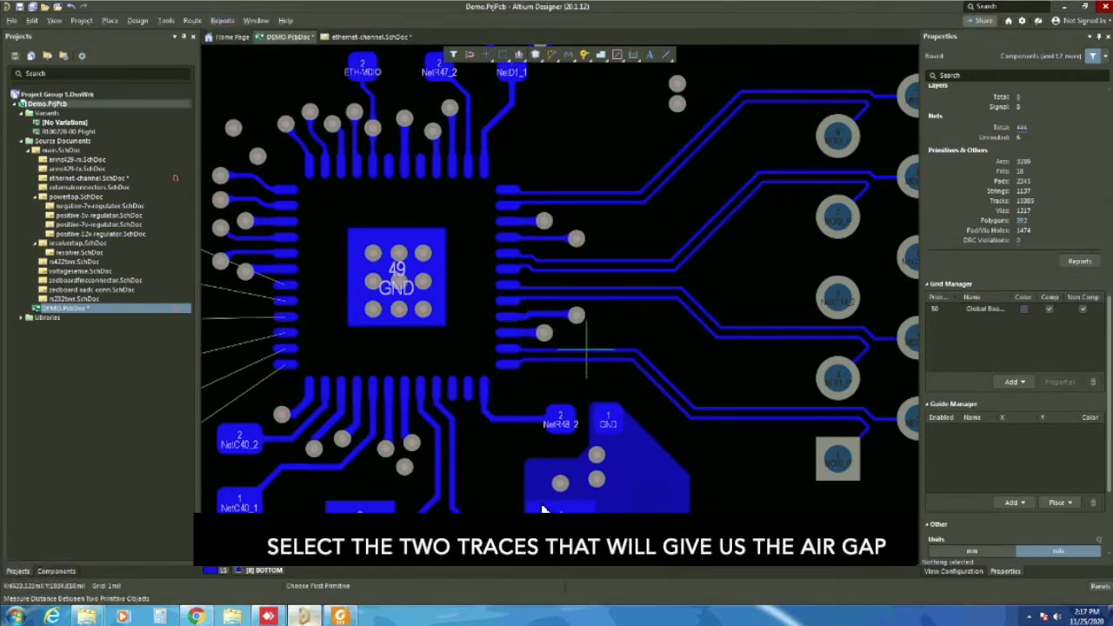
left_click(540, 510)
left_click(540, 513)
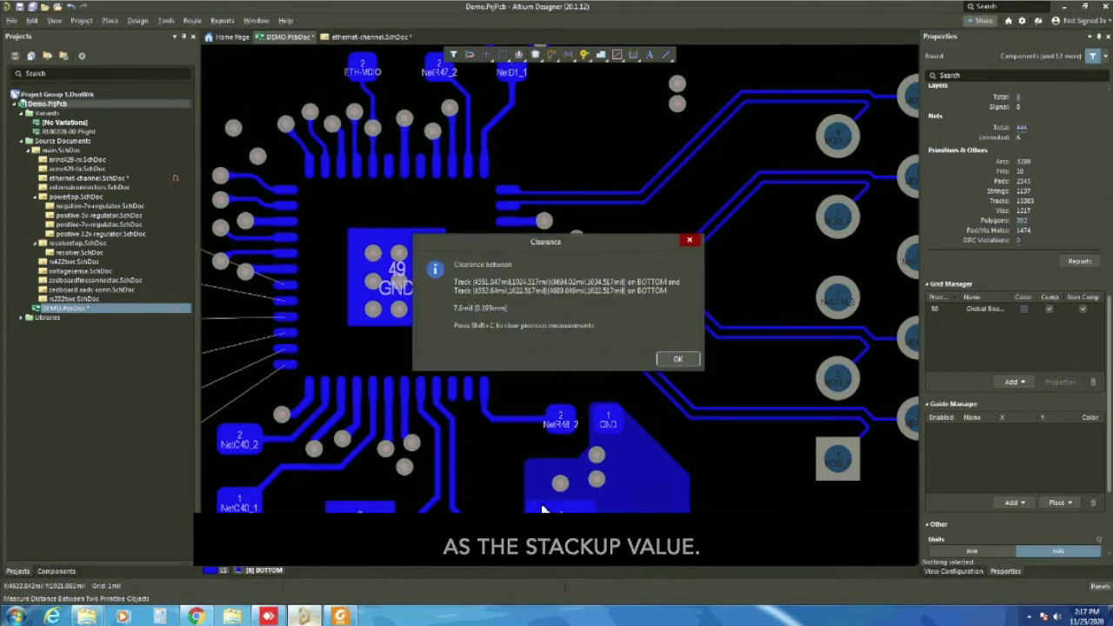
key("Escape")
Route the six single-ended Ethernet receive nets between the resistor pads and the chip on the BOTTOM layer with Interactive Routing
scroll(541, 510, "down", 4, "ctrl")
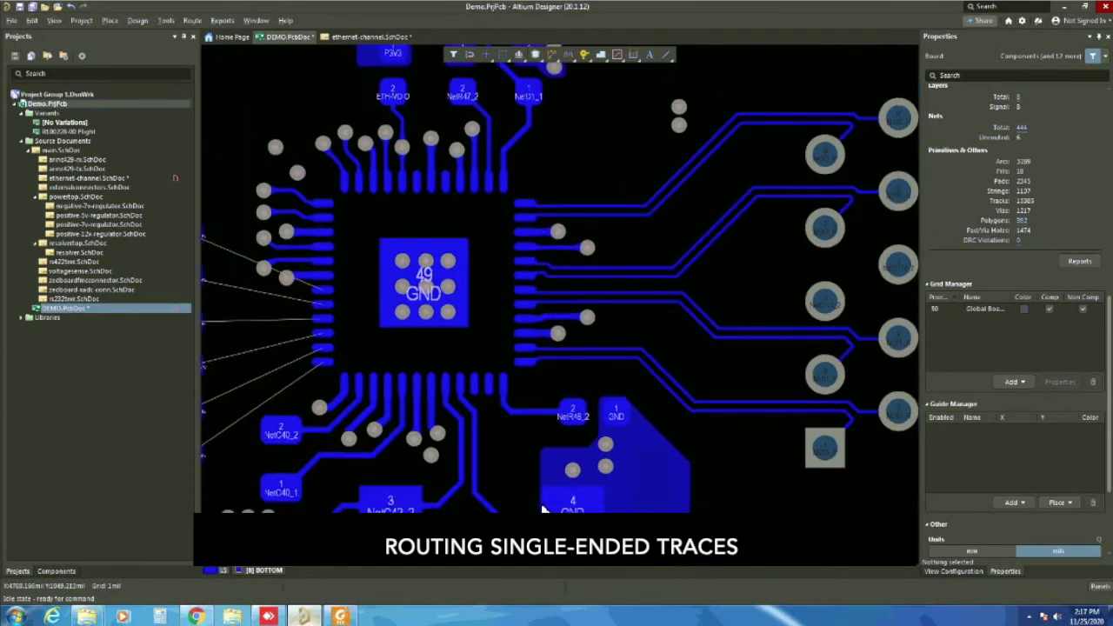
scroll(540, 510, "up", 4, "ctrl")
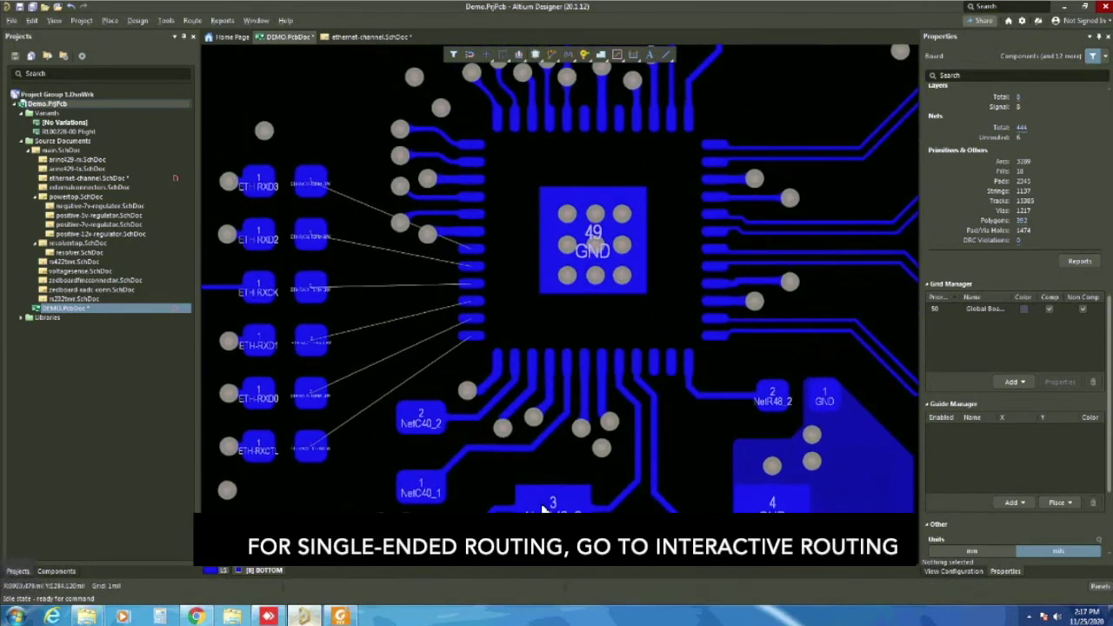
key("alt+r")
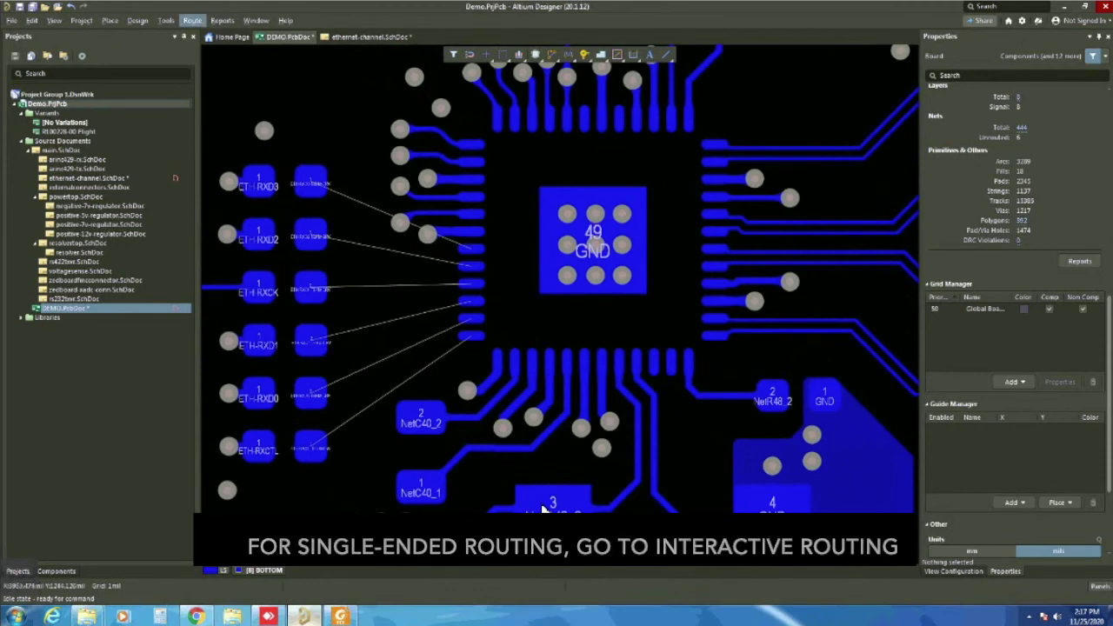
key("alt+u")
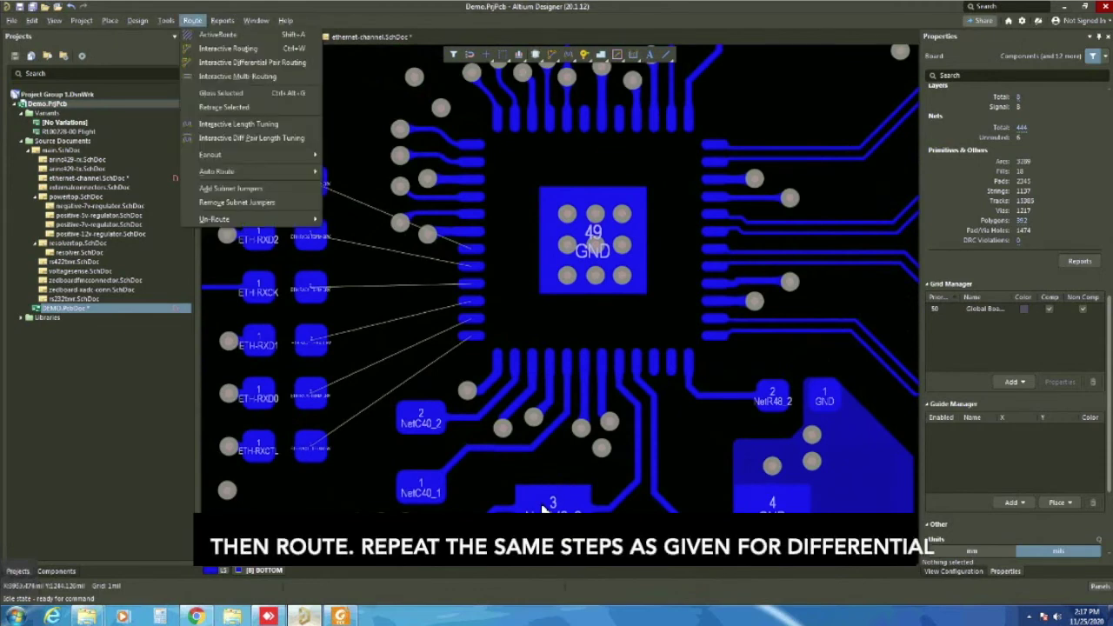
key("Down")
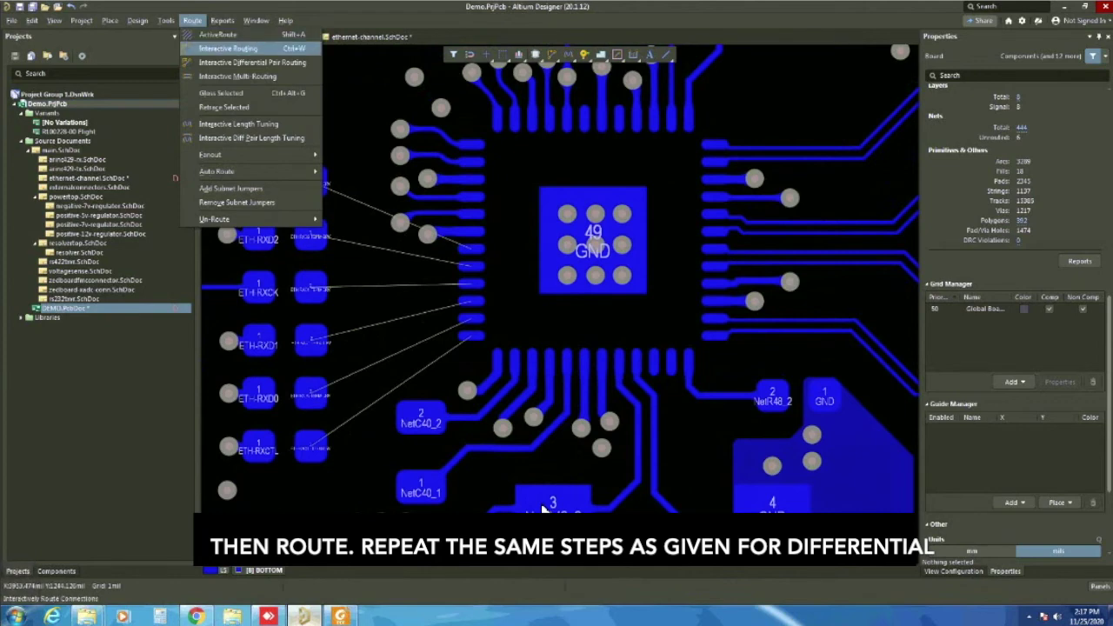
key("Return")
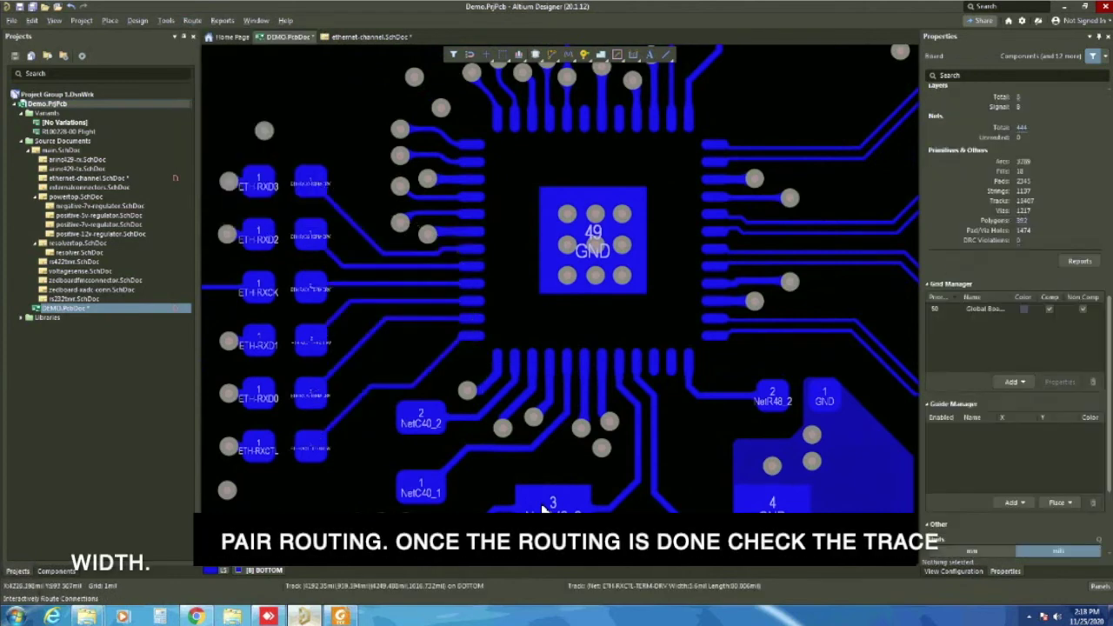
Move the diagonal segment of the ETH-RXCTL-TERM-DRV trace so one straight diagonal leads from the resistor pad to the chip pin's horizontal stub
left_click(542, 504)
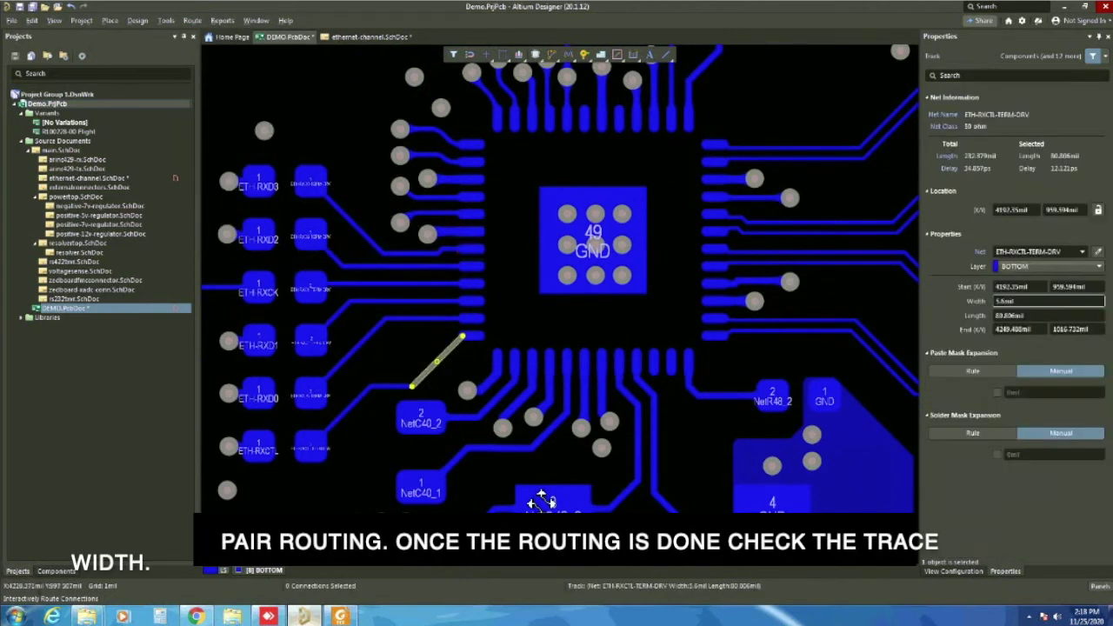
left_click_drag(442, 354, 397, 350)
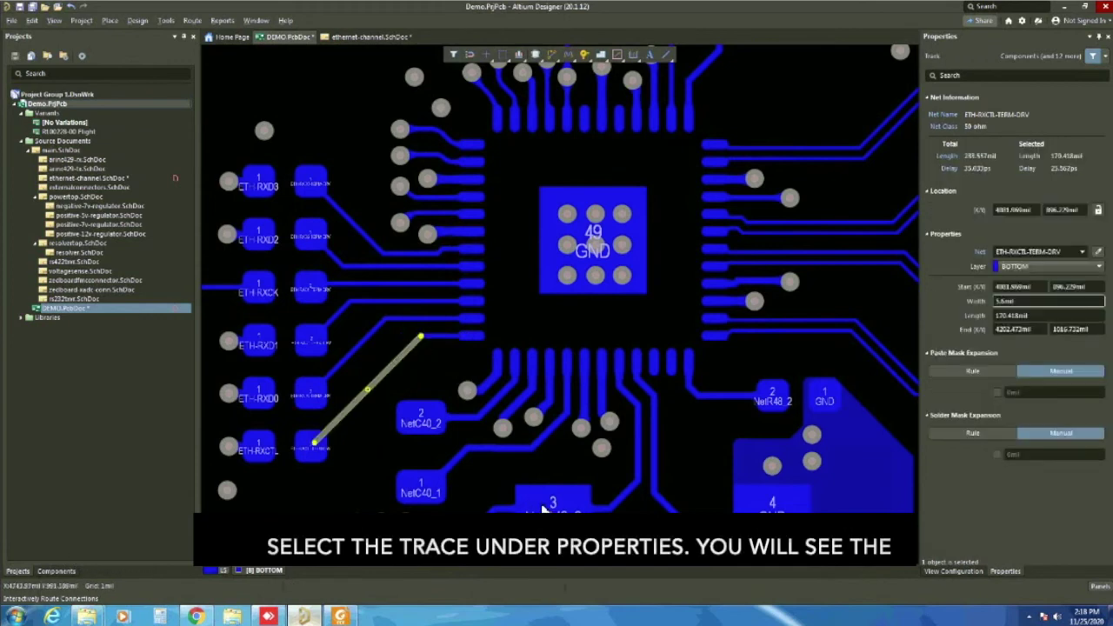
key("Escape")
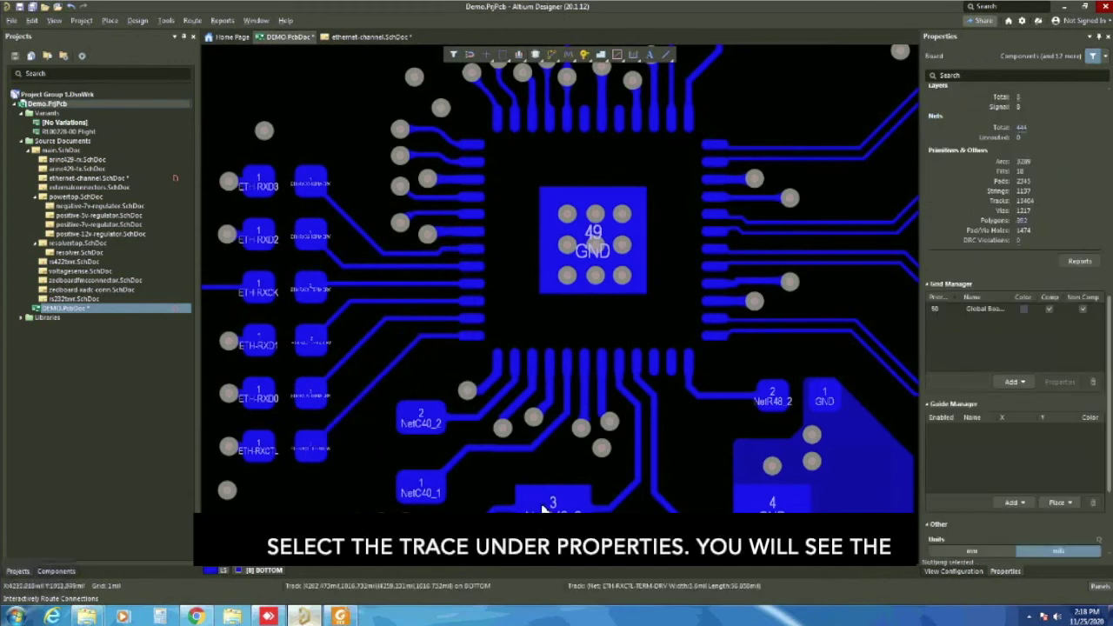
Inspect the width of the ETH-RXCTL-TERM-DRV trace's horizontal segment at the chip pin, then review the finished Ethernet routing
left_click(541, 509)
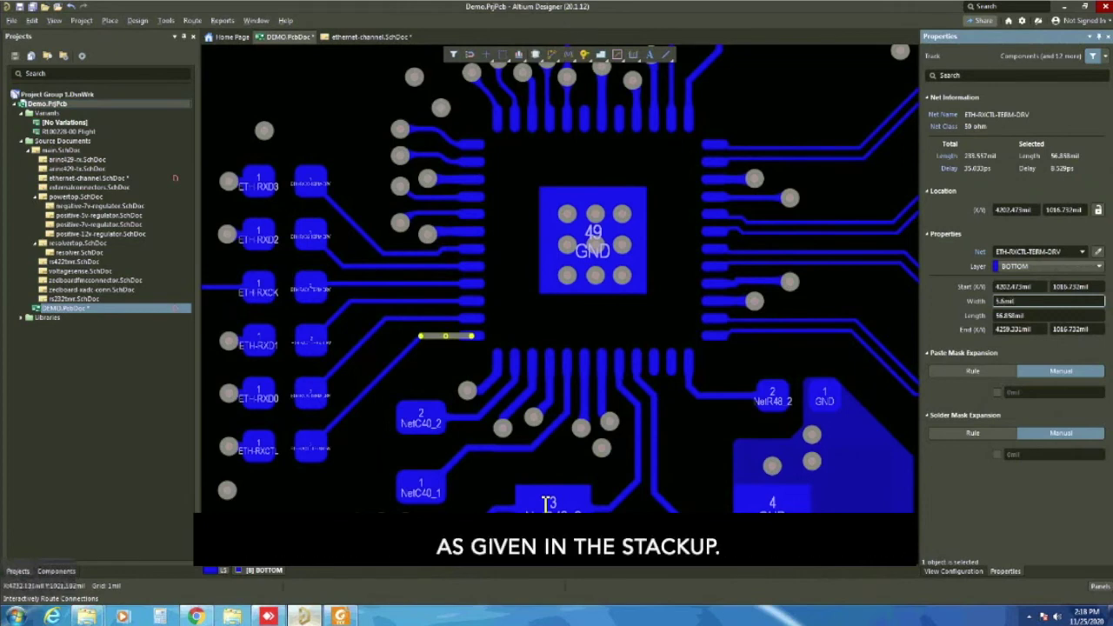
key("Escape")
scroll(541, 509, "down", 3, "ctrl")
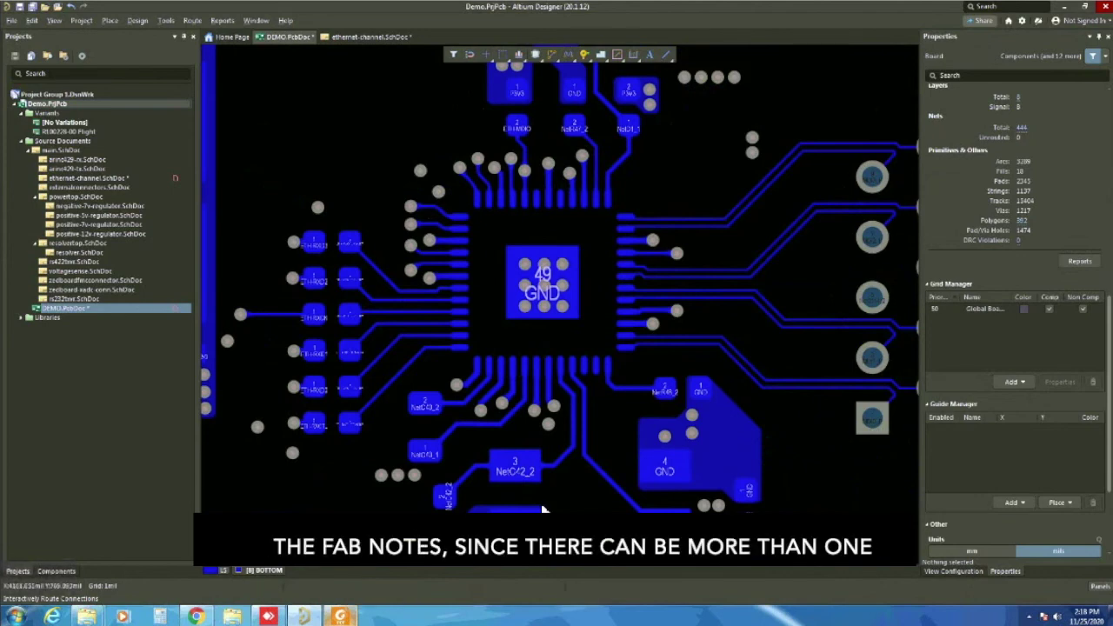
scroll(541, 508, "down", 1, "ctrl")
scroll(542, 509, "down", 1, "ctrl")
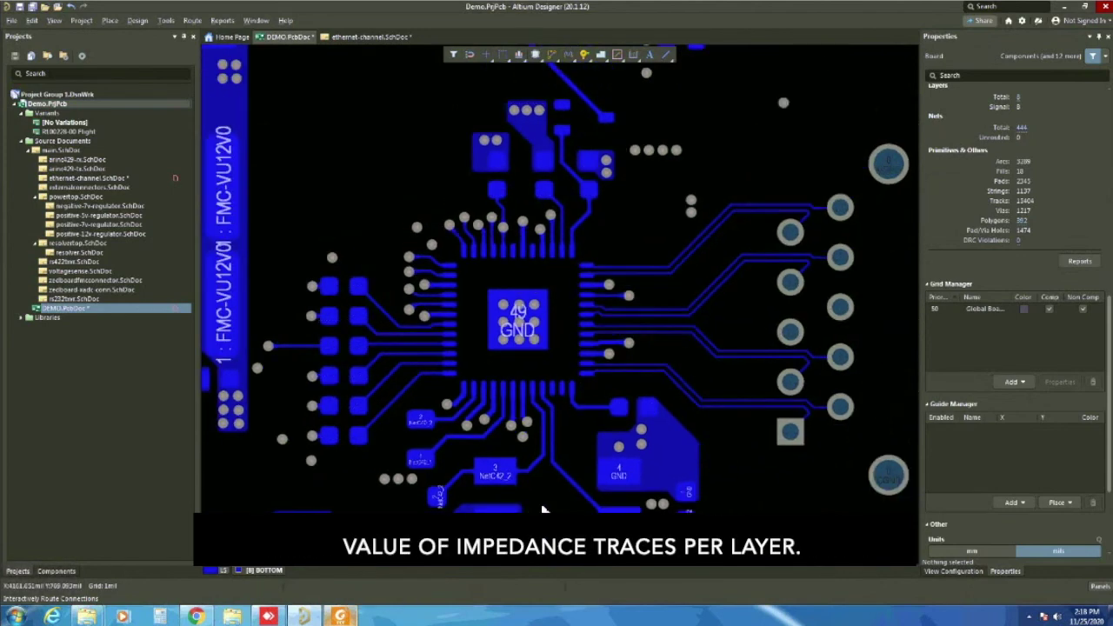